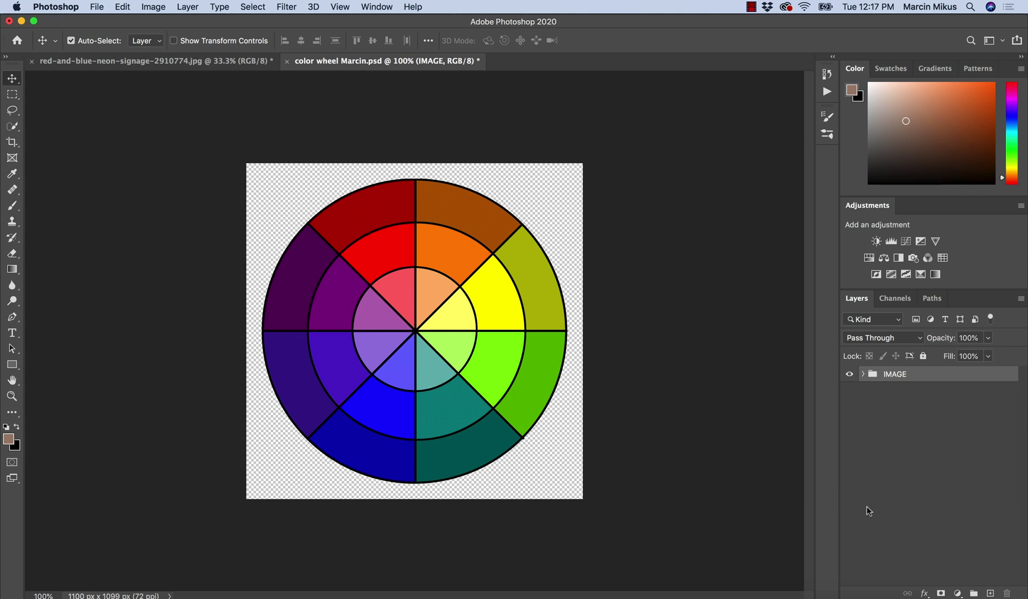
Add a Selective Color adjustment layer above the IMAGE group and look through its list of colour ranges
click(957, 594)
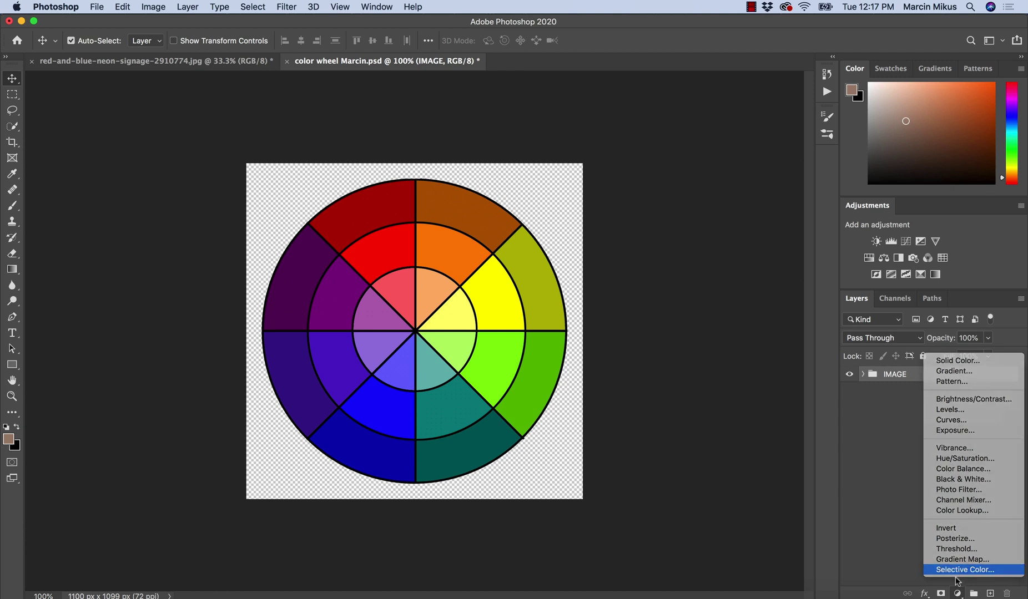
click(964, 570)
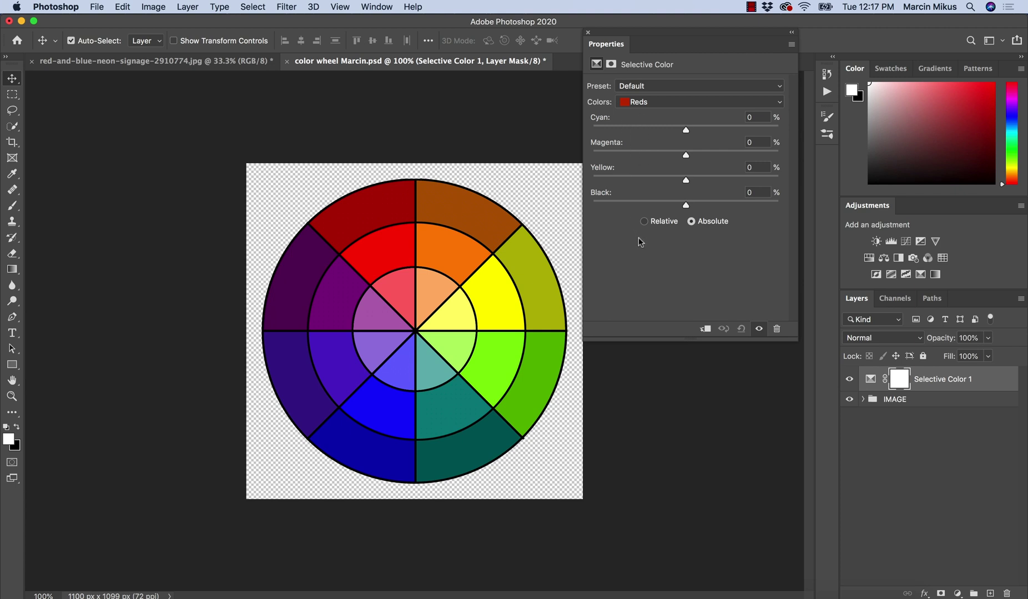
click(643, 103)
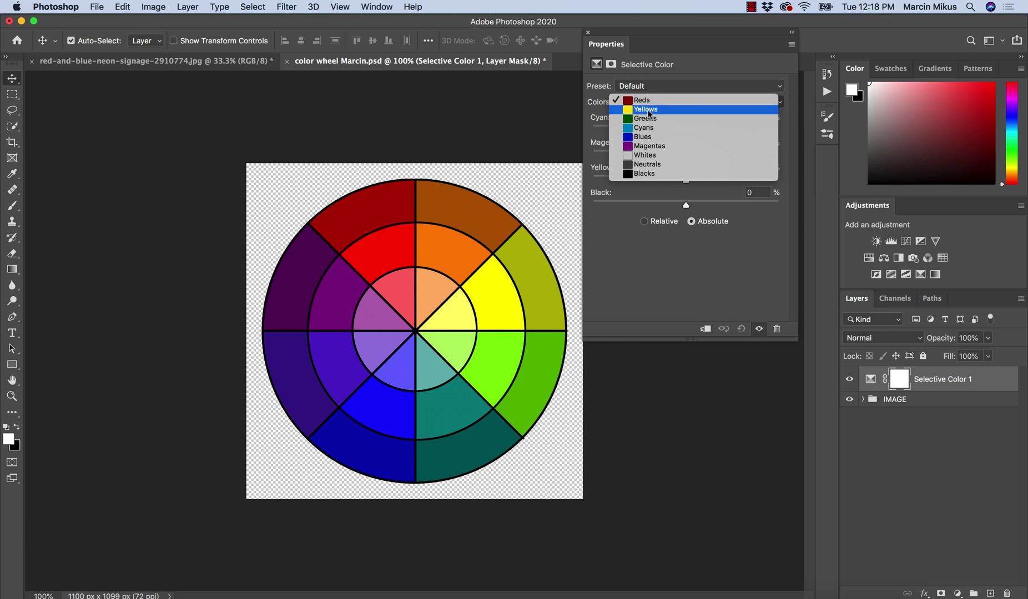
click(642, 259)
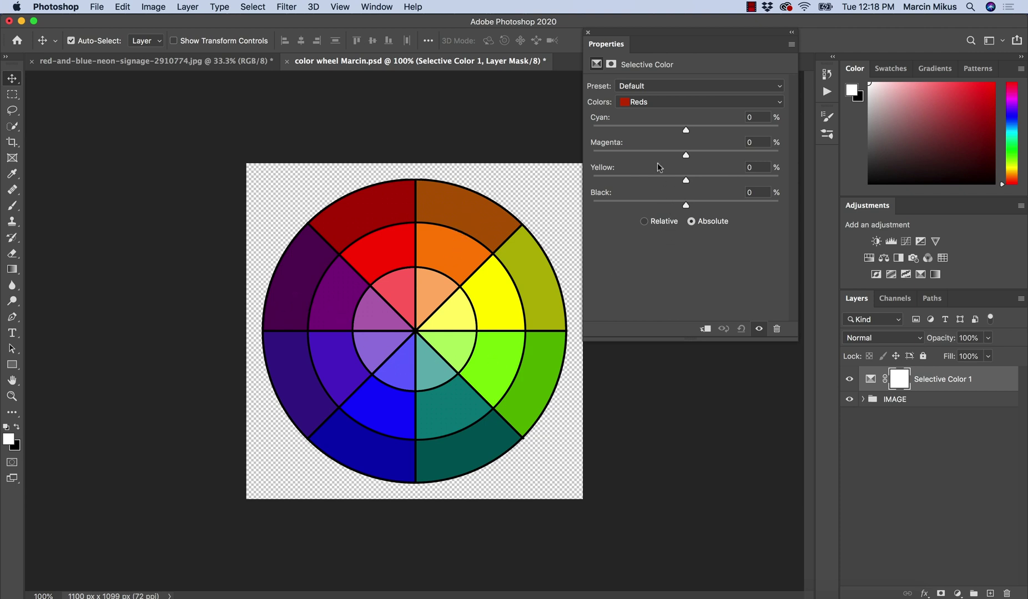
click(645, 106)
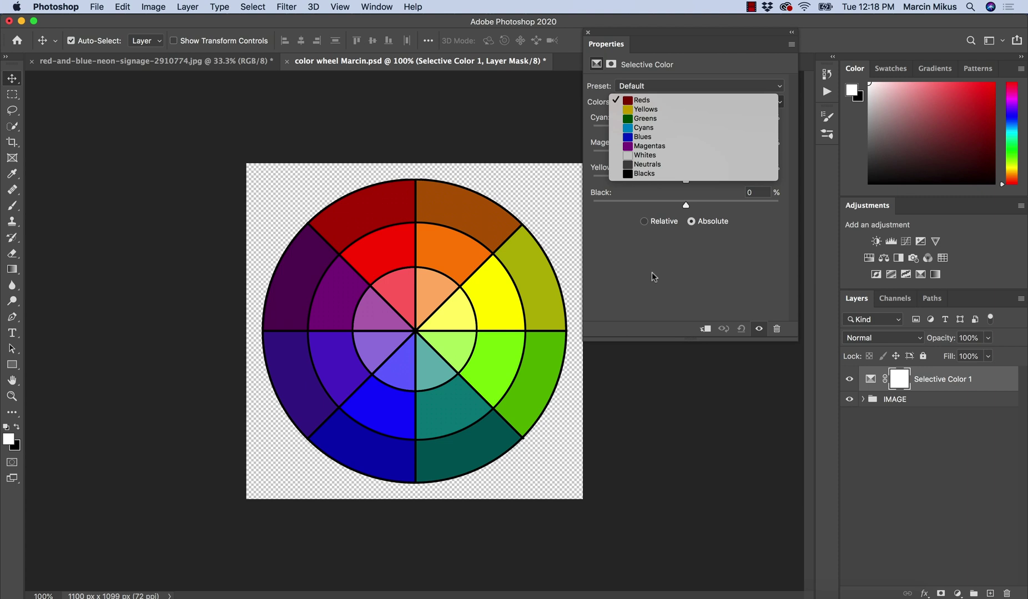
click(649, 103)
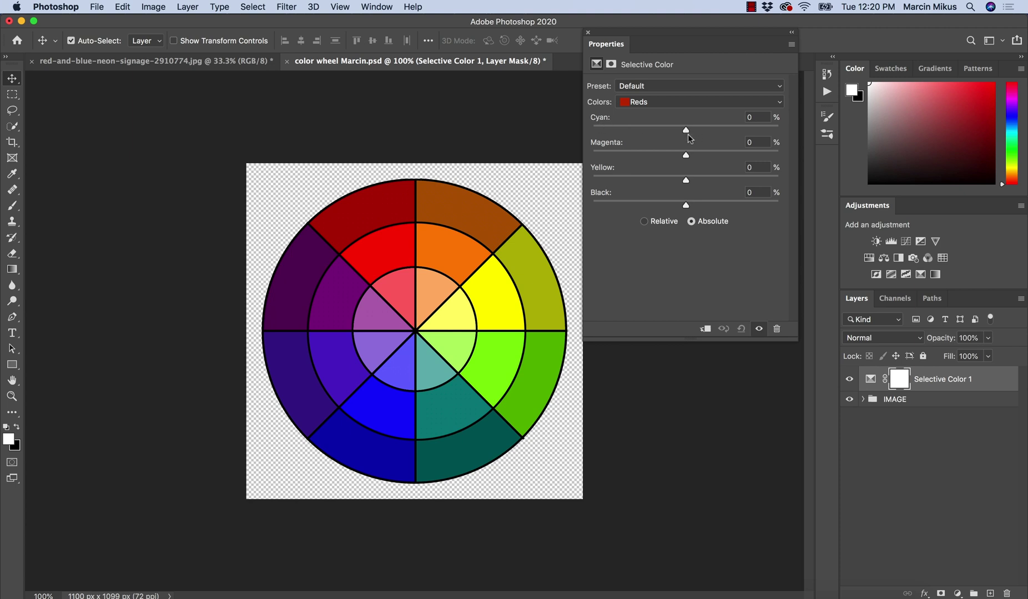
Test the Cyan amount of the Reds at -100% and +97%, and reset it to 0%
drag(687, 131, 590, 127)
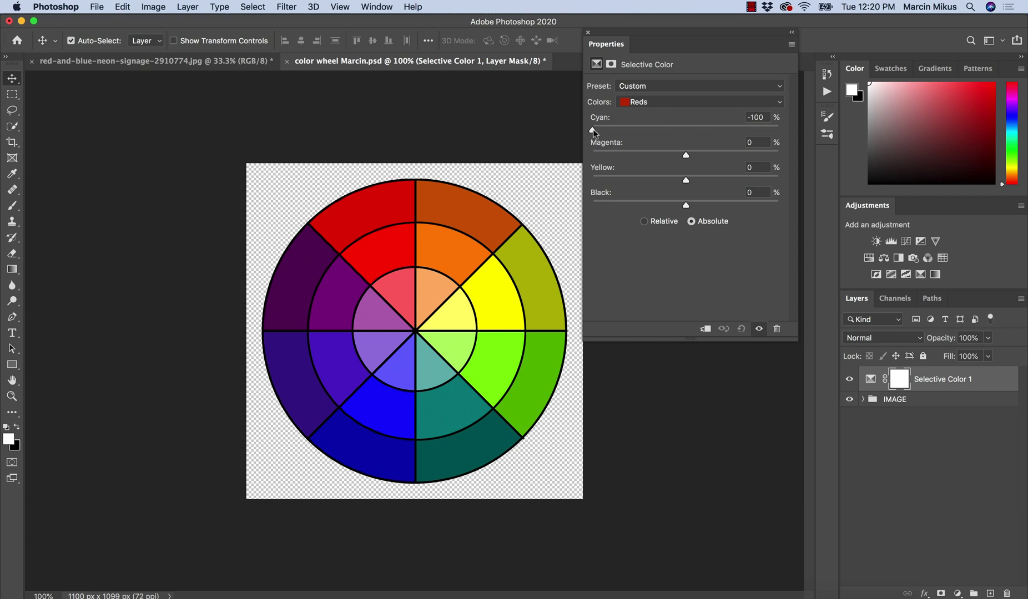
drag(594, 131, 774, 124)
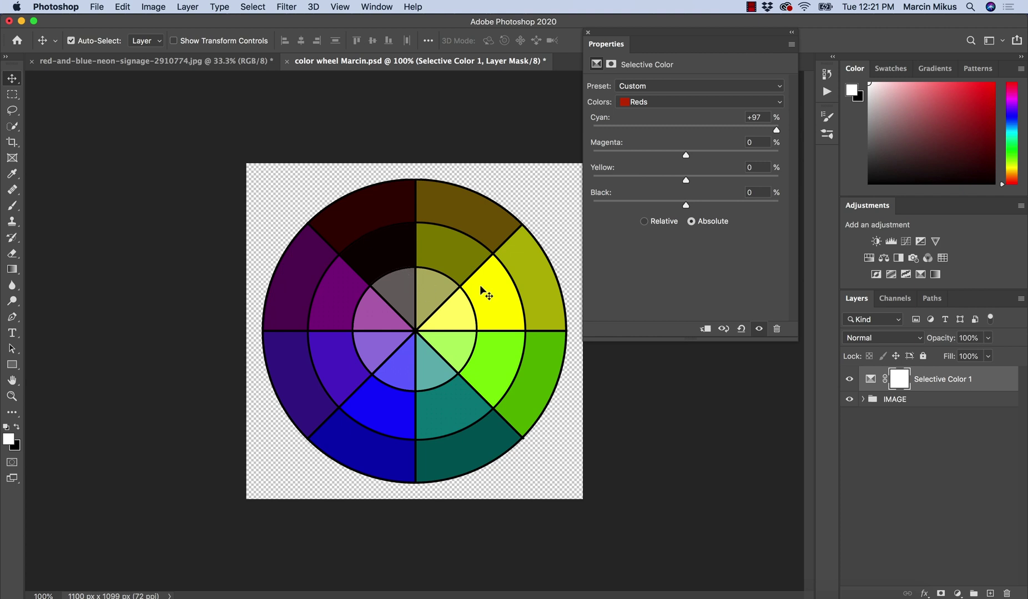
click(755, 117)
text(0)
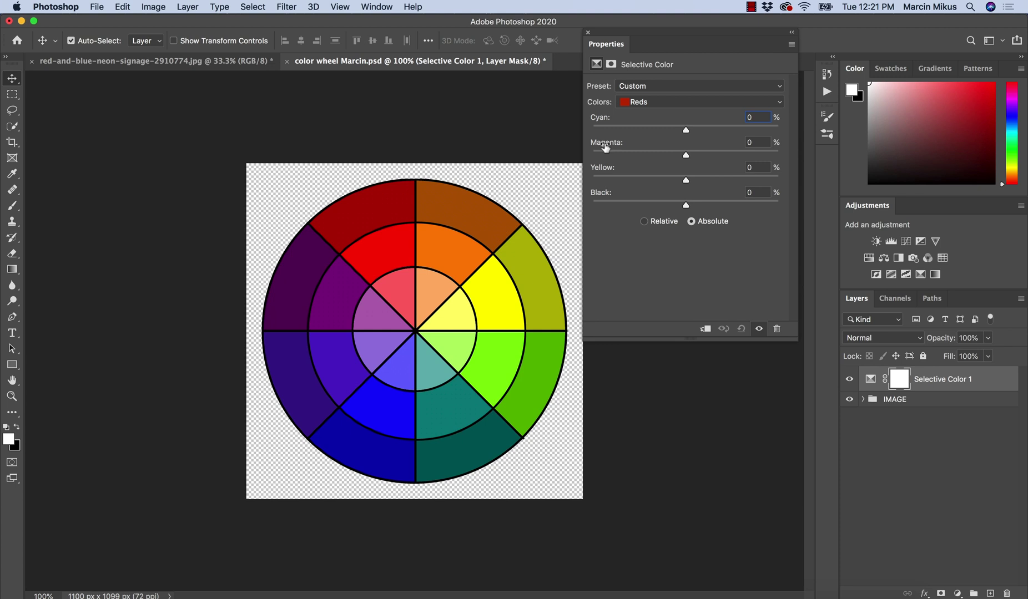
Test the Magenta amount of the Reds at -100% and +99%, and reset it to 0%
drag(686, 155, 584, 151)
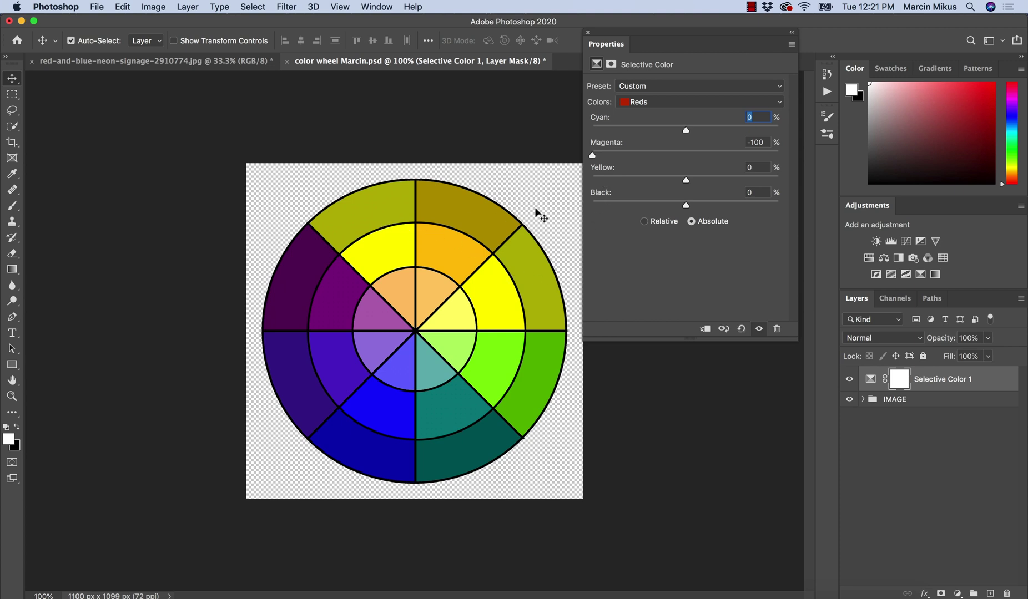
drag(594, 157, 779, 147)
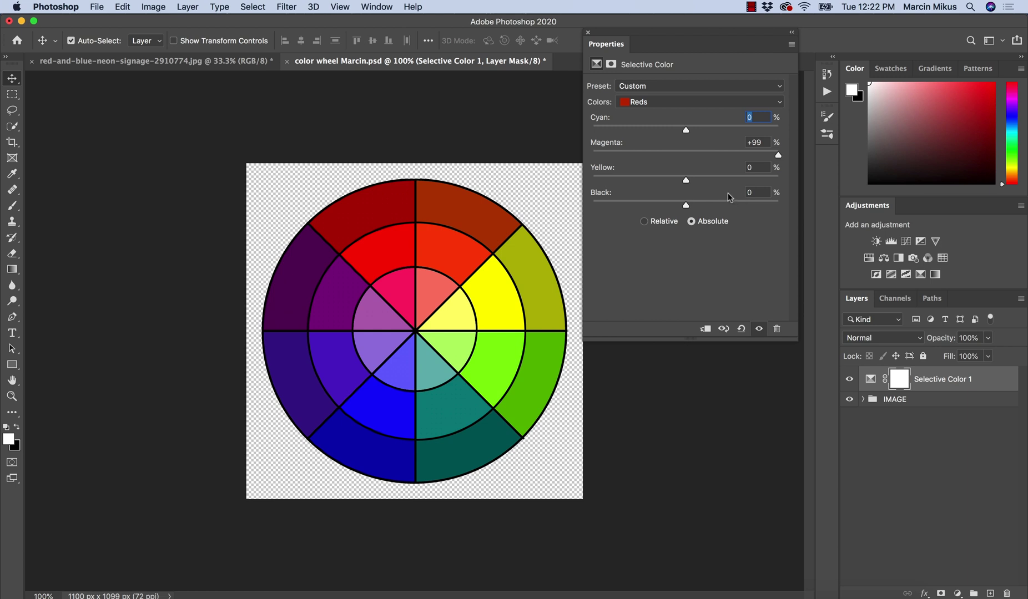
click(763, 144)
text(0)
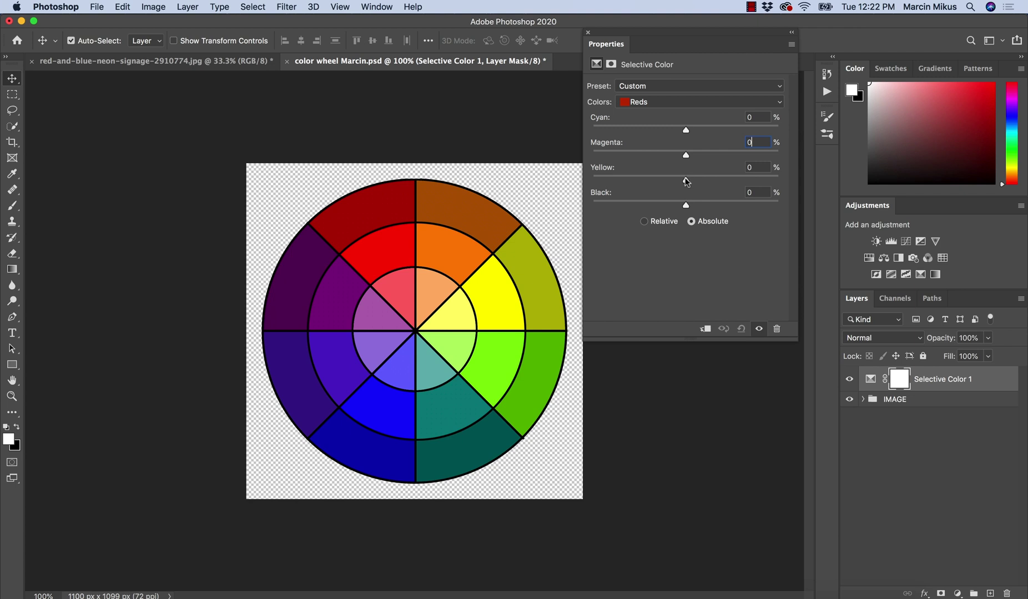
Test the Yellow amount of the Reds at -100% and +100%, and reset it to 0%
drag(686, 179, 589, 180)
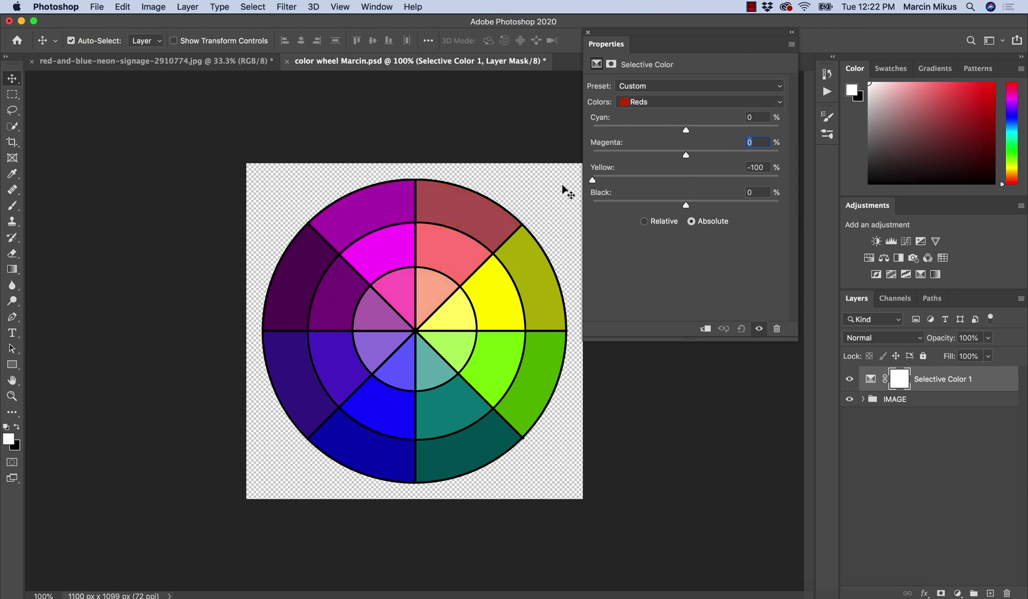
drag(592, 180, 754, 171)
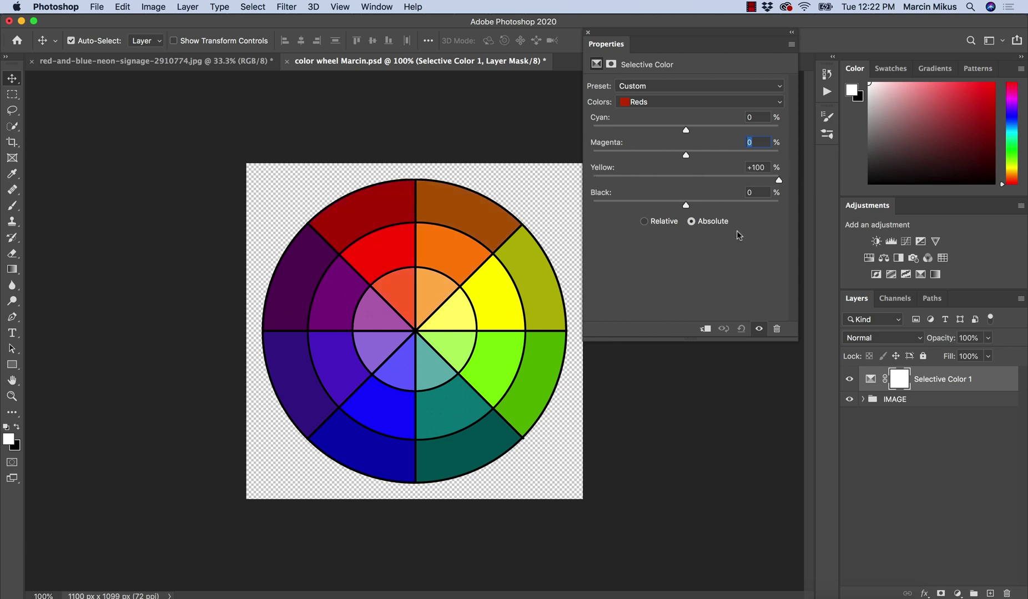
click(767, 167)
text(0)
Test the Black amount of the Reds at -100% and +100%, and reset it to 0%
drag(686, 203, 592, 201)
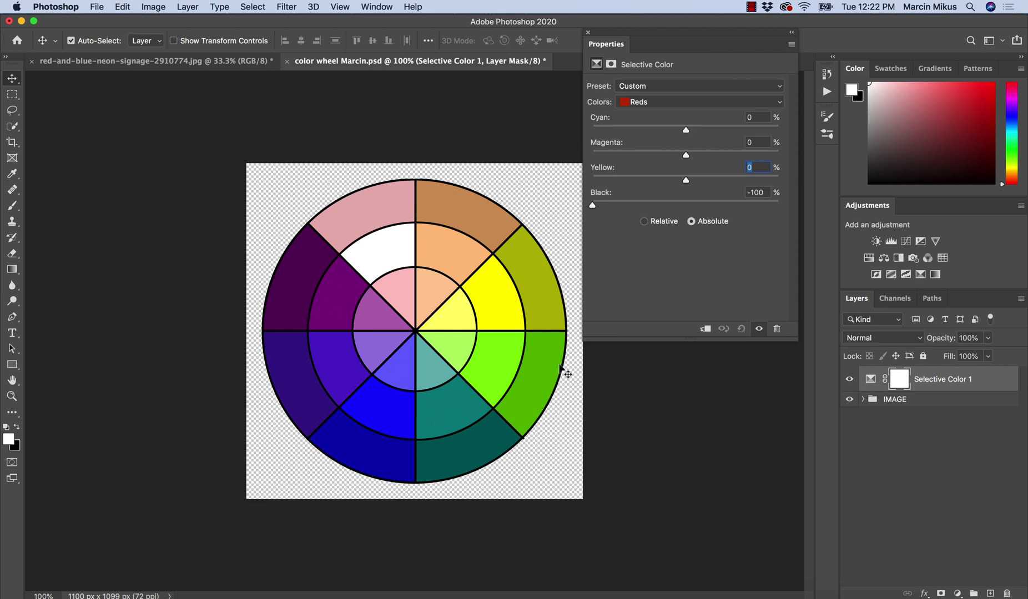
drag(593, 205, 784, 230)
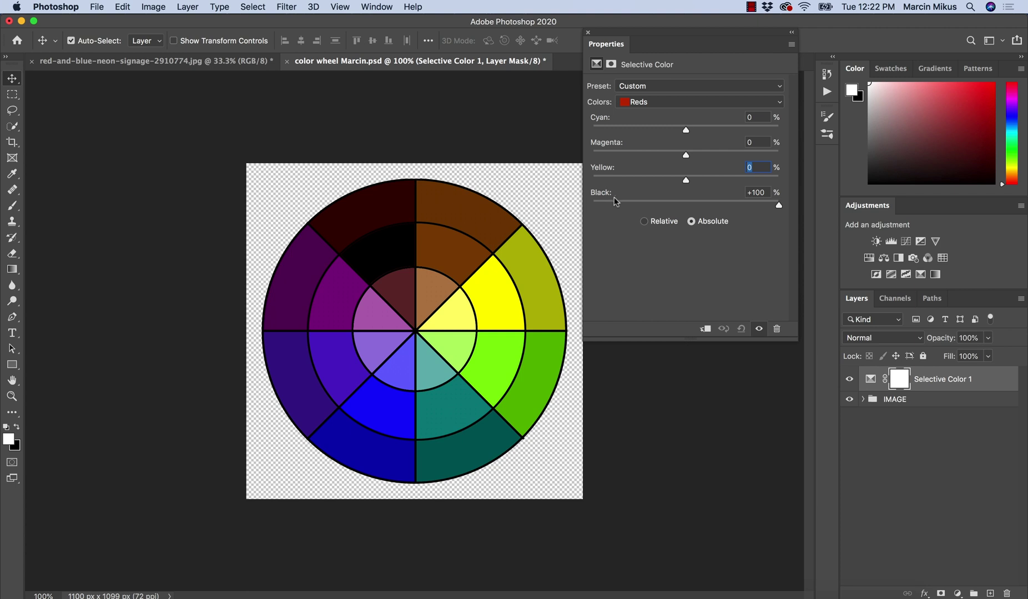
click(765, 194)
text(0)
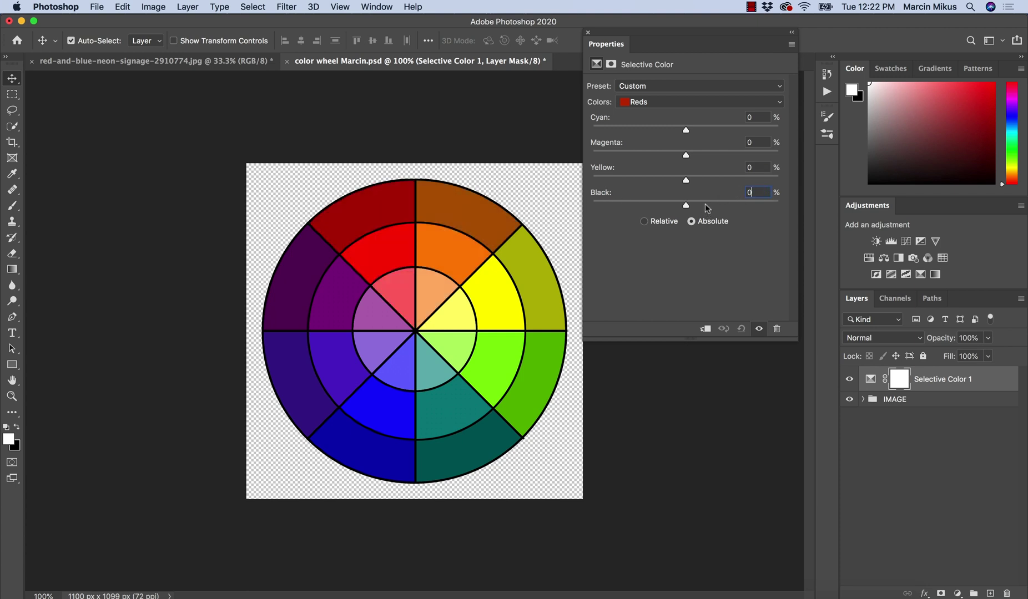
Try Yellow, Magenta and Cyan together at +100% for the Reds, and reset all three to 0%
drag(686, 180, 769, 180)
drag(686, 155, 805, 154)
drag(687, 130, 810, 133)
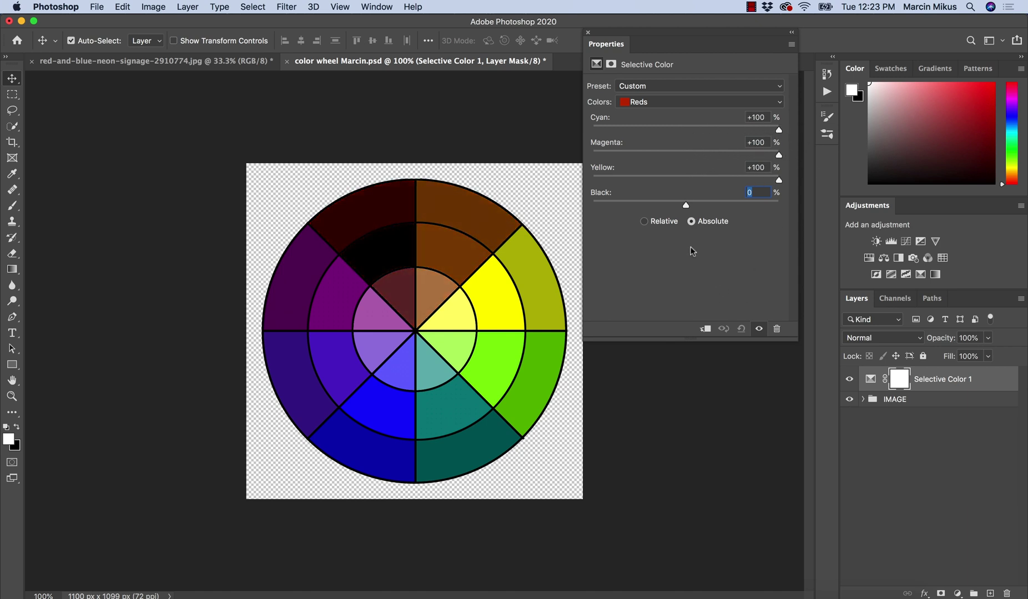
click(767, 170)
text(0)
click(765, 143)
text(0)
click(765, 117)
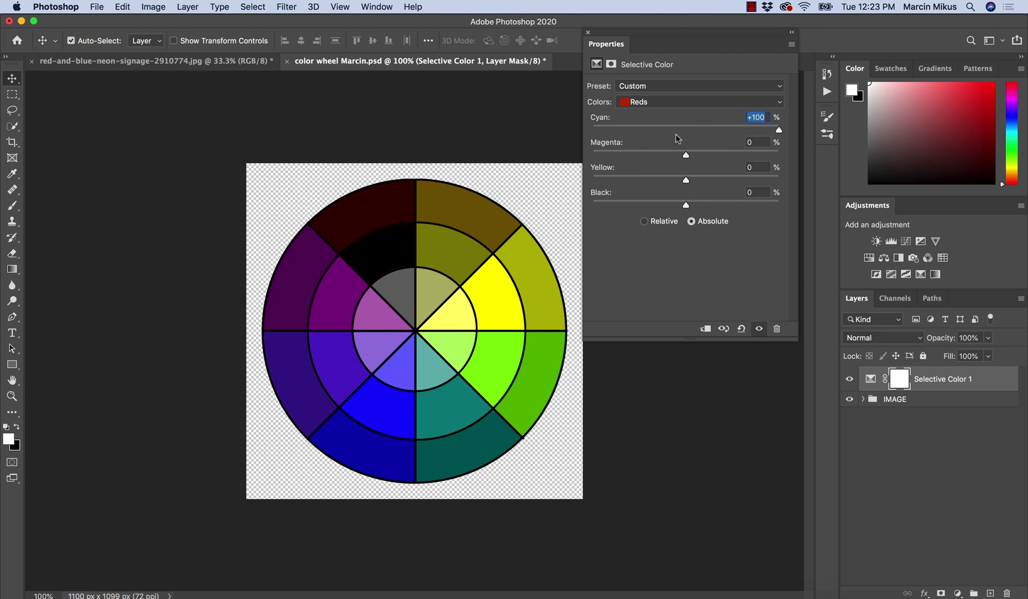
text(0)
Try Cyan, Magenta and Yellow together at -100% for the Reds, and reset all three to 0%
drag(687, 128, 552, 110)
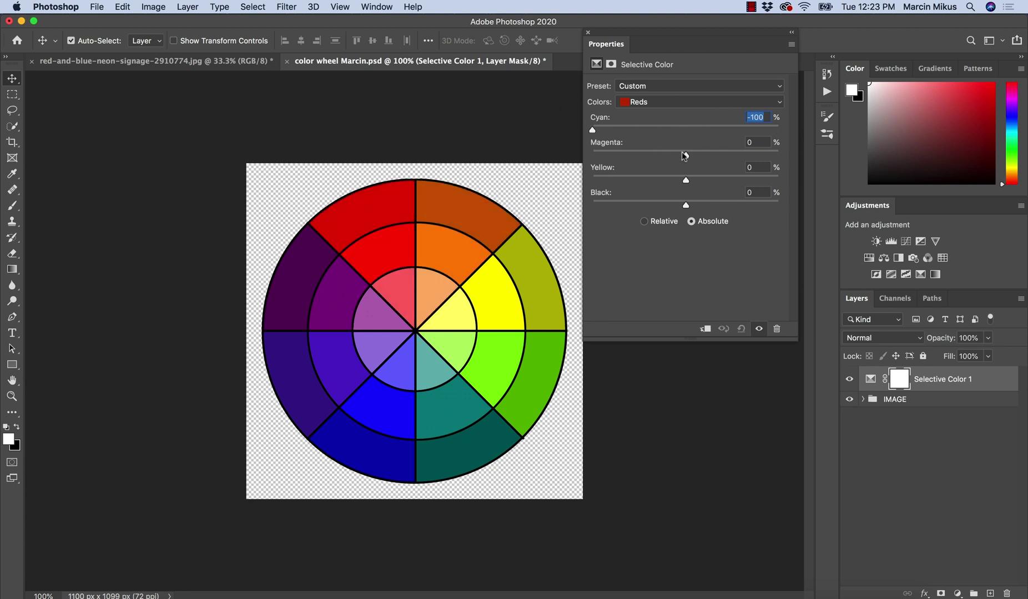
drag(686, 156, 551, 142)
drag(686, 180, 555, 172)
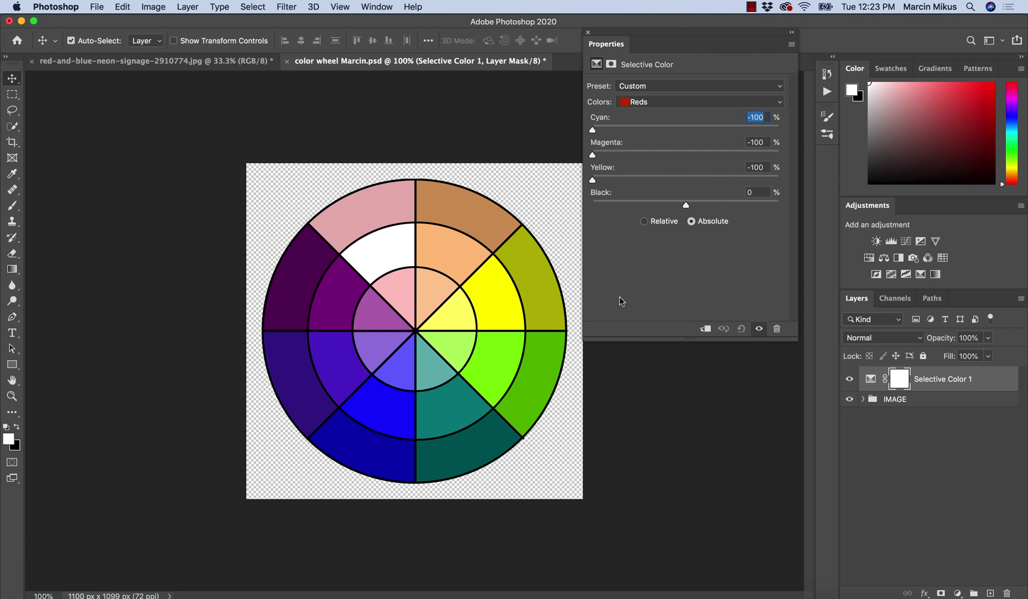
click(759, 167)
text(0)
click(756, 142)
text(0)
click(763, 117)
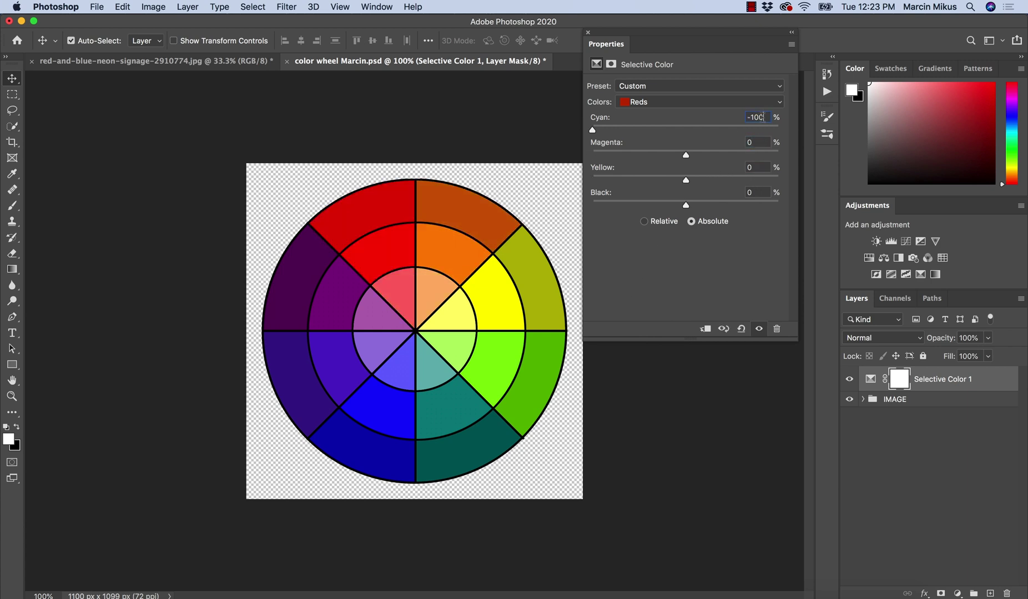
text(0)
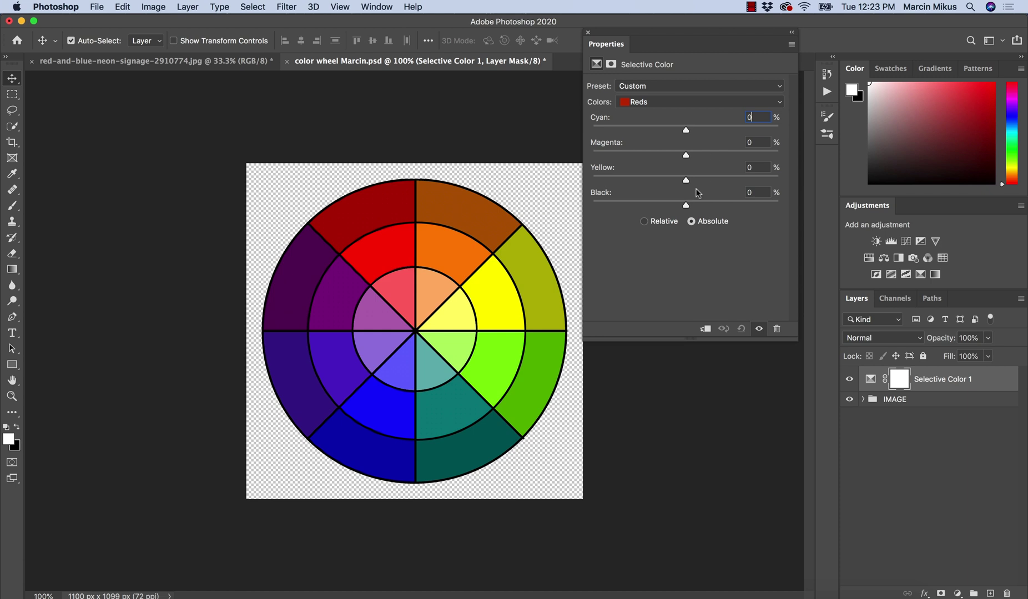
For the Yellows range, test an increased Cyan amount and Magenta at +100%, resetting each to 0%
click(641, 103)
click(646, 111)
drag(687, 134, 777, 132)
text(0)
drag(687, 156, 795, 146)
click(765, 142)
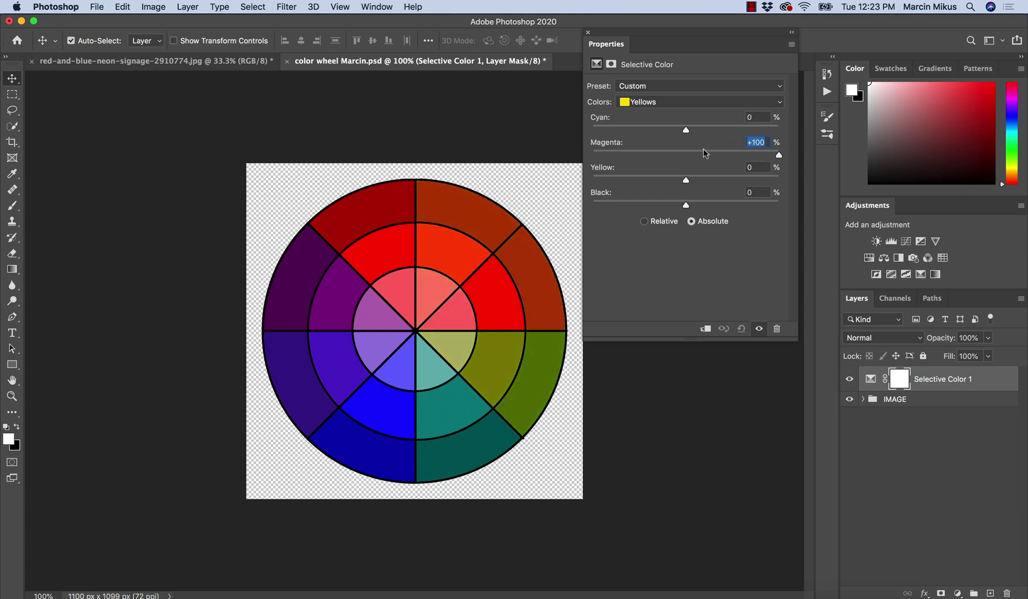
text(0)
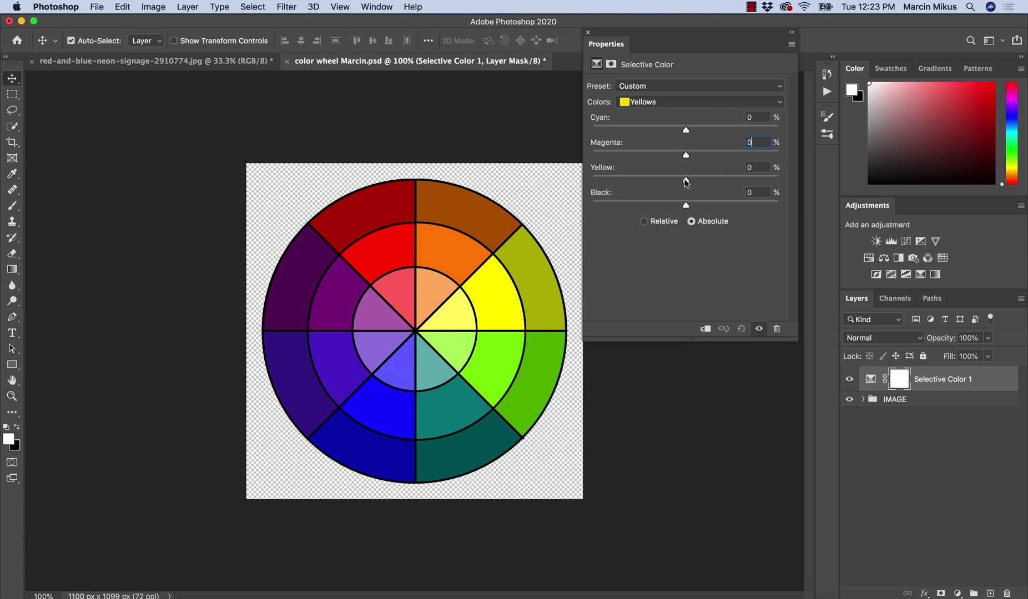
For the Yellows range, test Yellow at -100% and Black at -72%, resetting each to 0%
drag(686, 180, 557, 170)
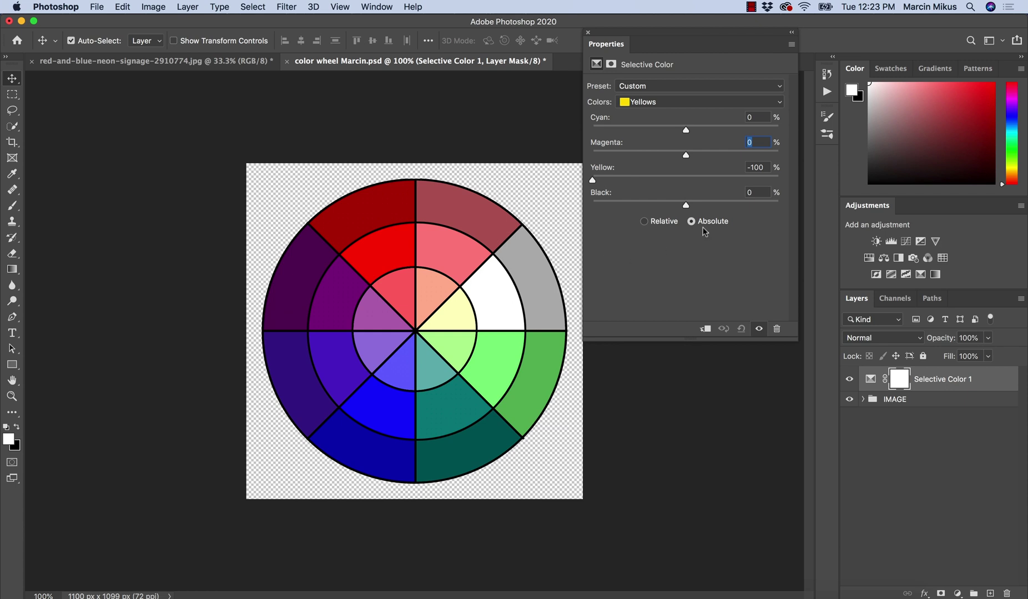
click(759, 167)
text(0)
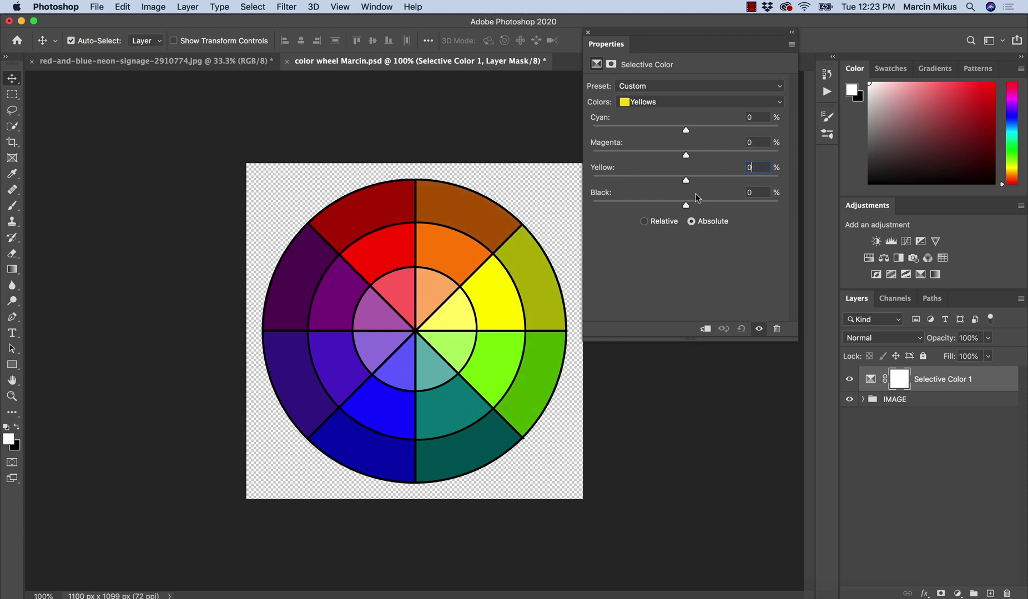
drag(686, 204, 628, 192)
click(766, 191)
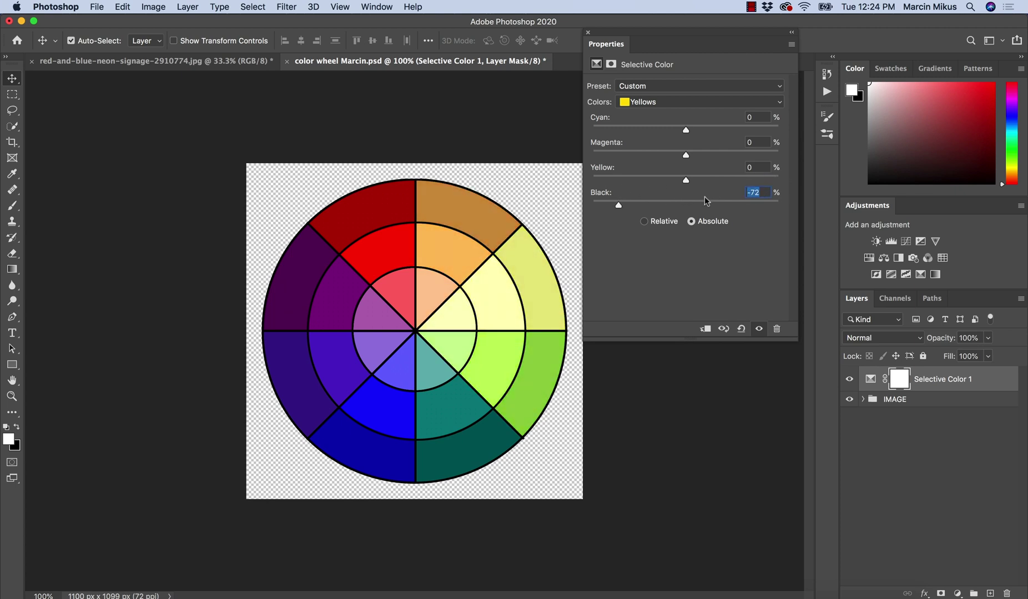
text(0)
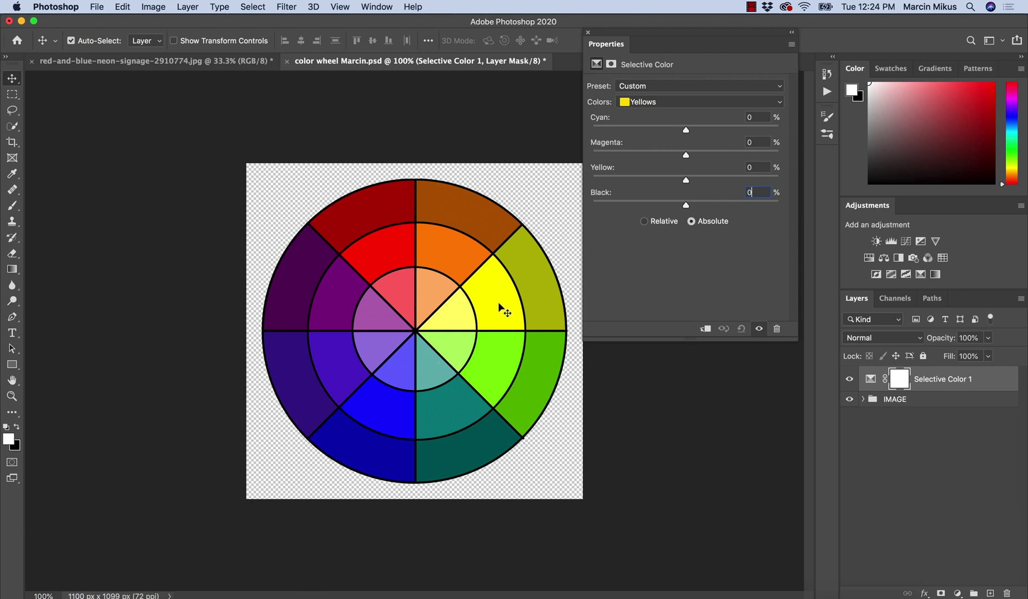
For the Blacks range, test Cyan at +100% and -100%, and reset it to 0%
click(649, 102)
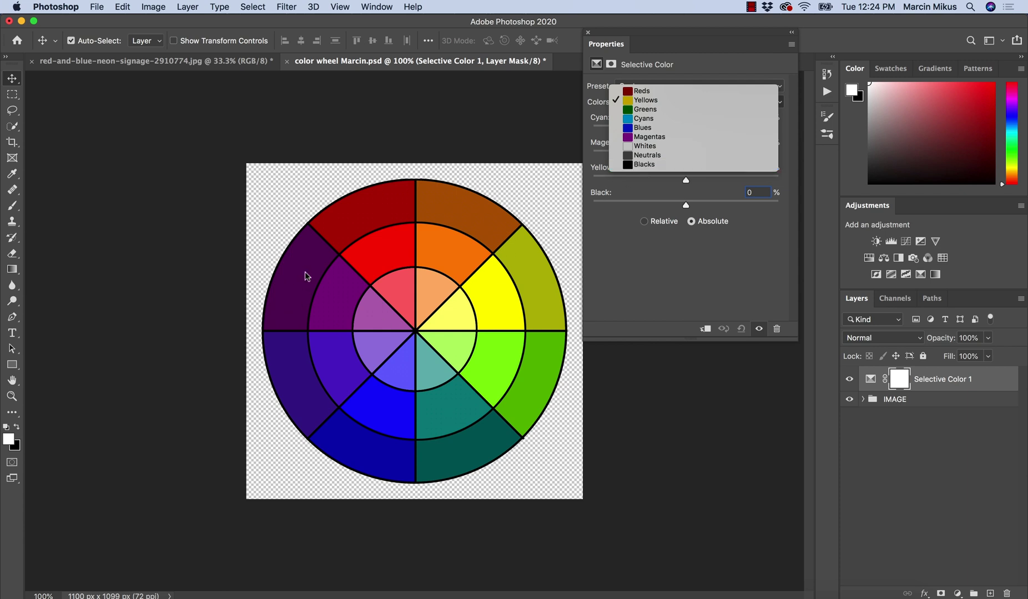
click(644, 164)
drag(686, 130, 702, 116)
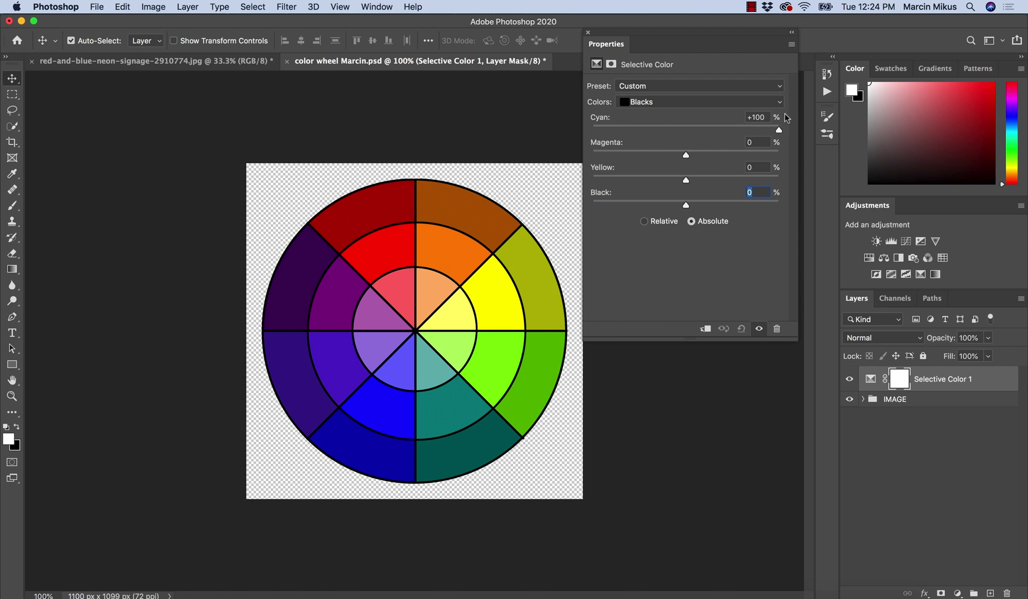
drag(786, 118, 586, 114)
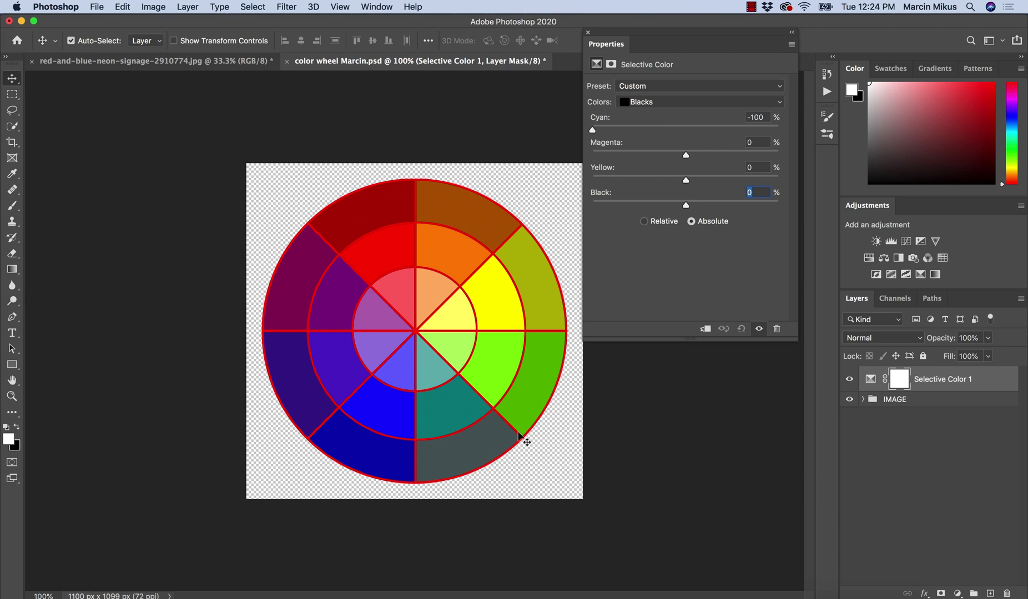
click(764, 116)
text(0)
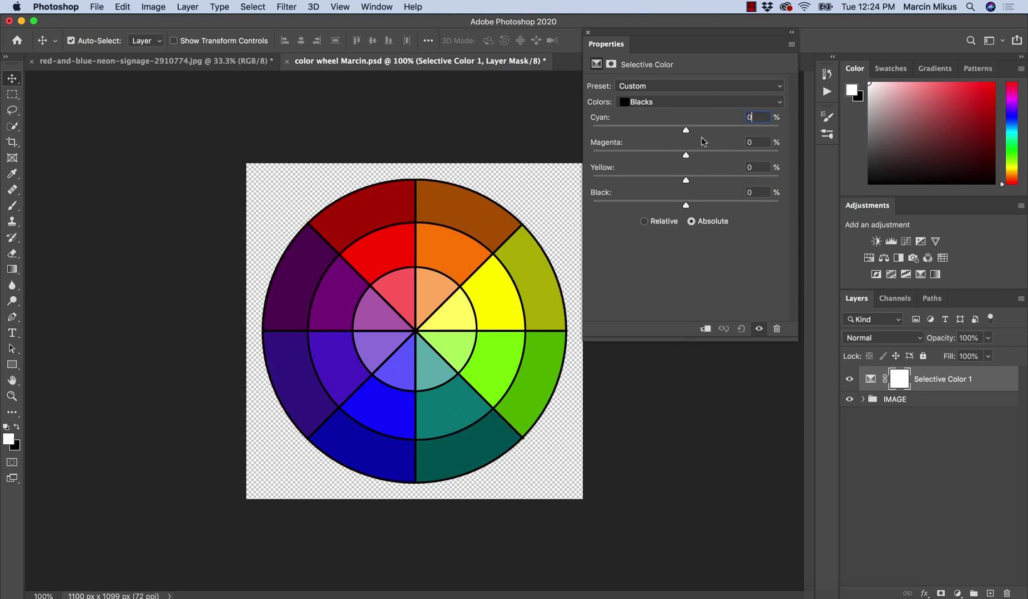
Test the Magenta amount of the Blacks at -100%, and reset it to 0%
drag(686, 155, 577, 144)
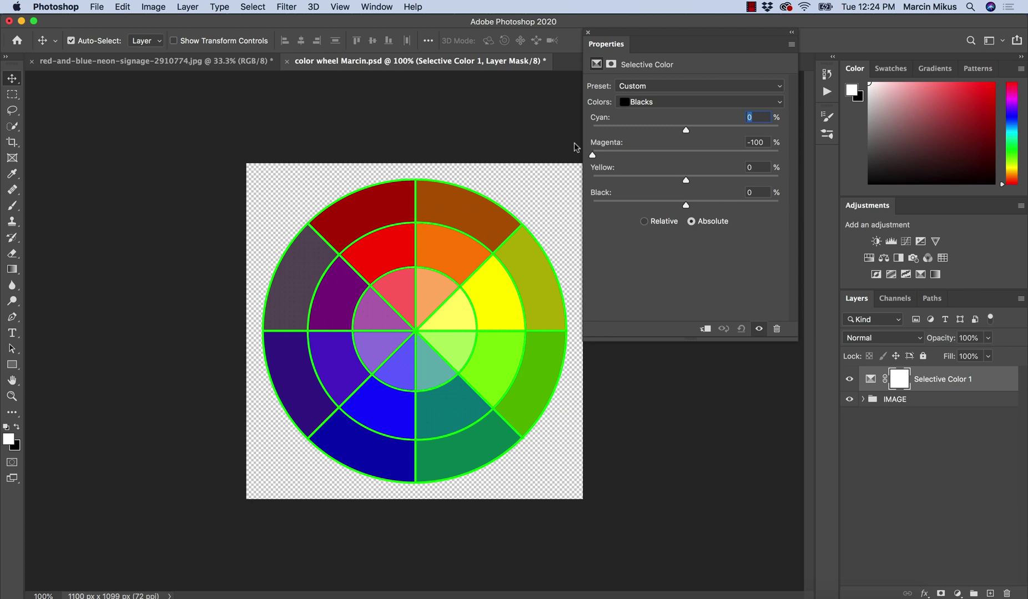
key(Tab)
text(0)
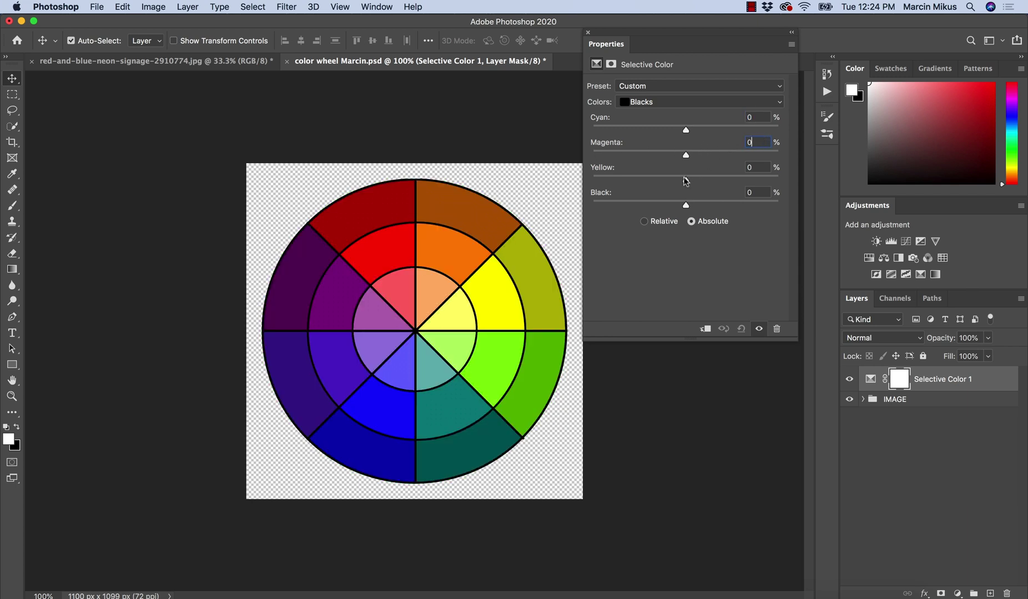
For the Blacks range, test Yellow at -100% and reset it to 0%, and set Black to -100%
drag(685, 180, 554, 167)
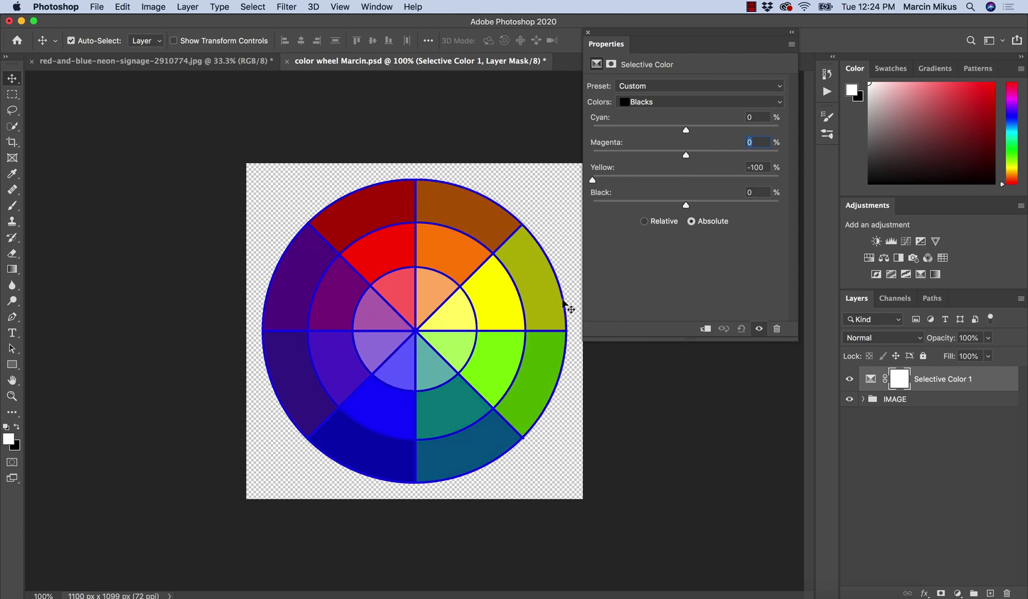
click(766, 167)
text(0)
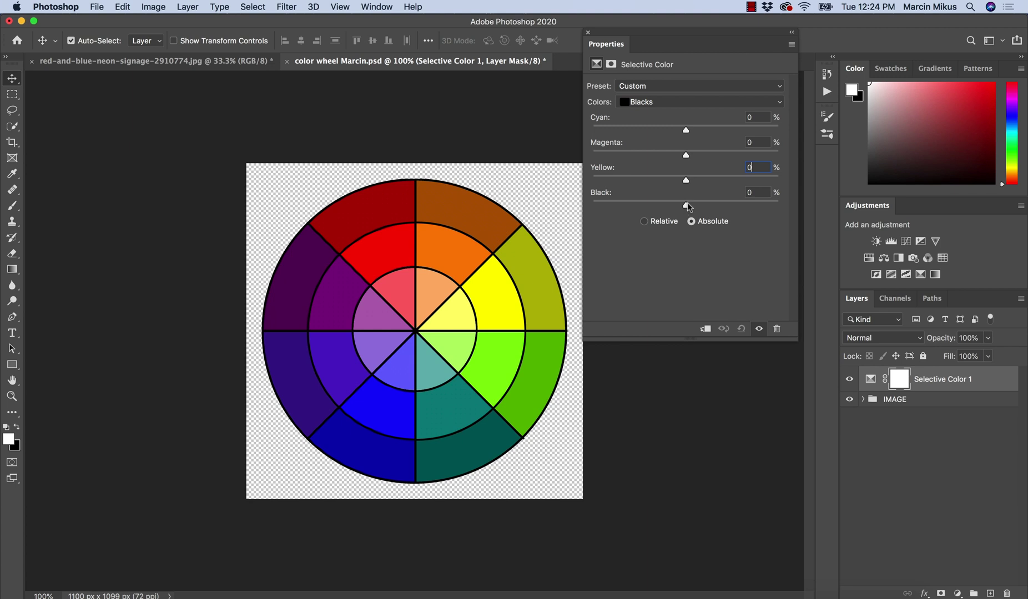
drag(686, 204, 590, 203)
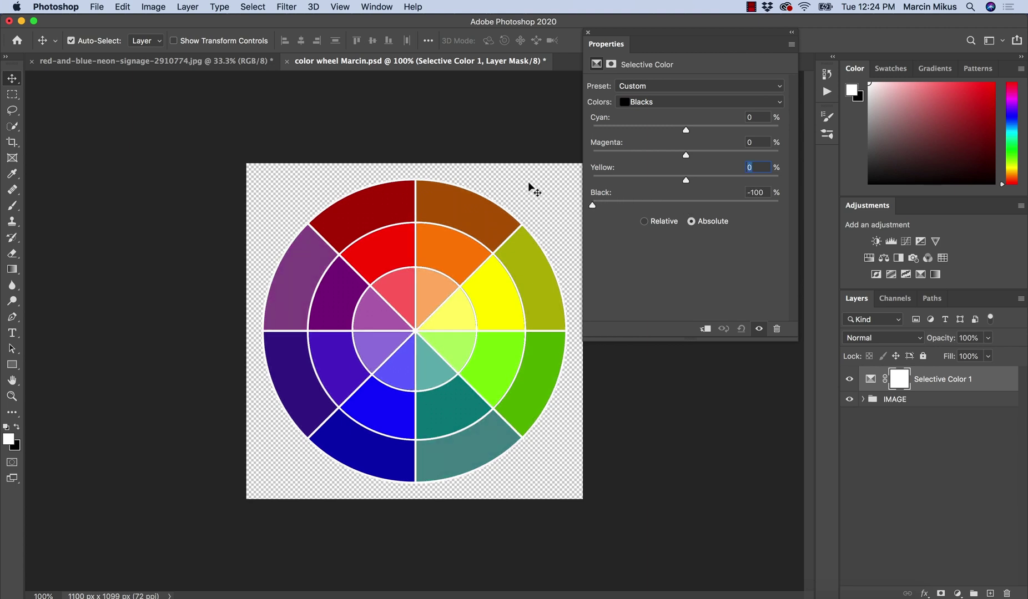
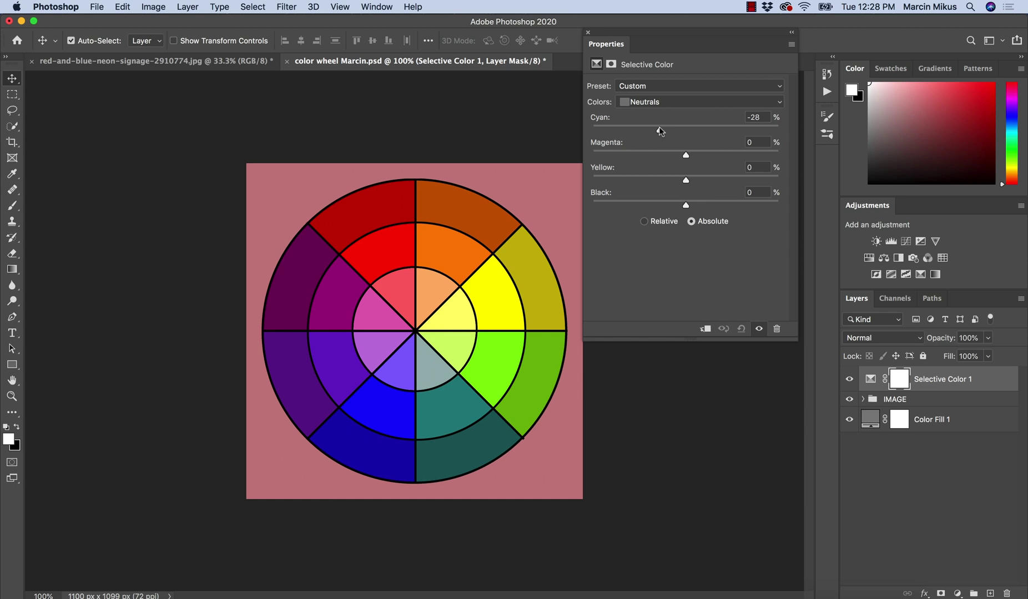
For the Neutrals range, test Cyan at -100%, compare with the Selective Color layer hidden and shown, and reset Cyan to 0%
drag(657, 127, 575, 130)
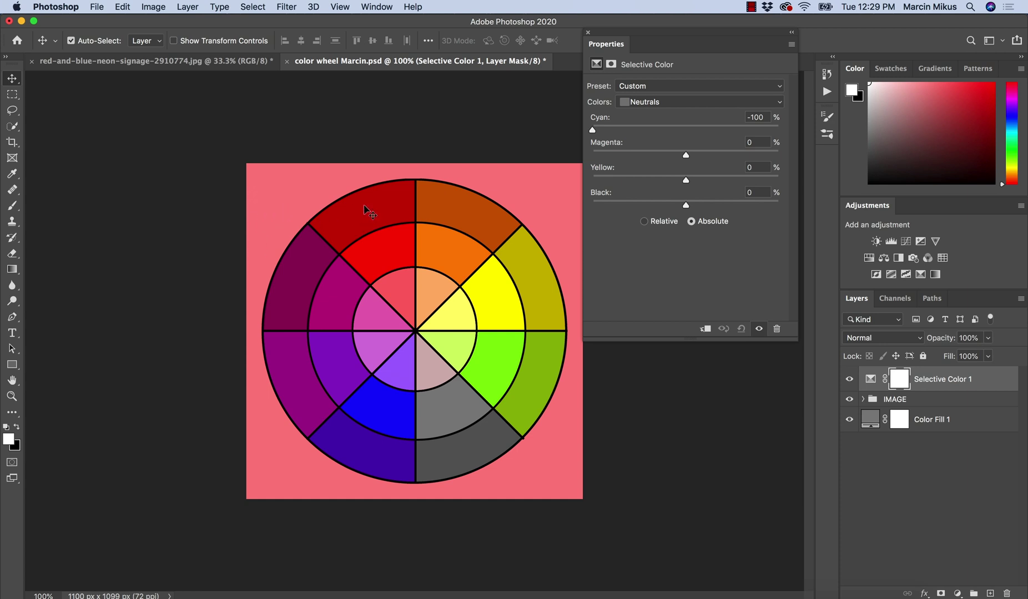
click(849, 379)
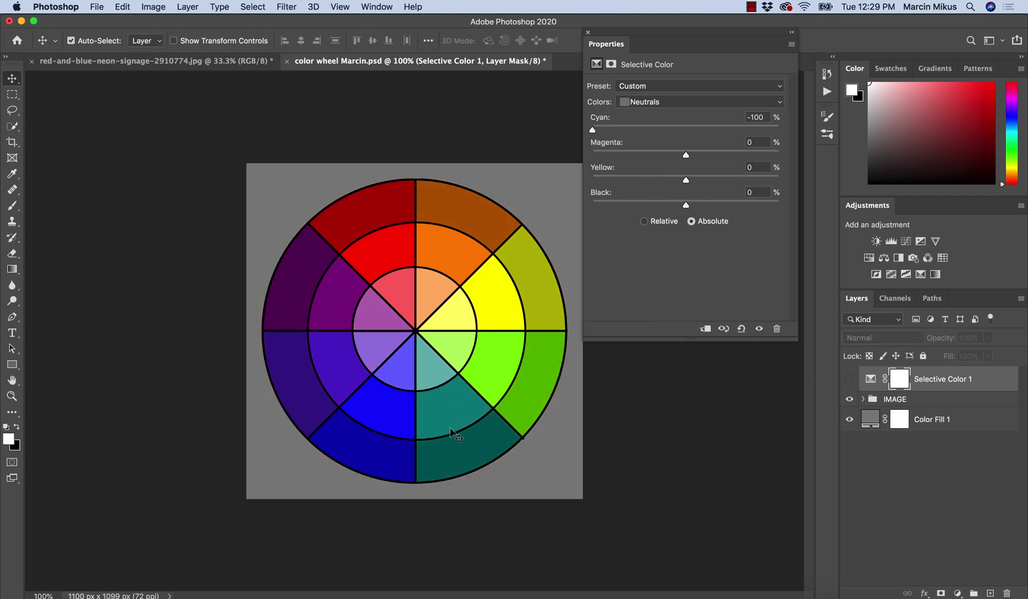
click(849, 379)
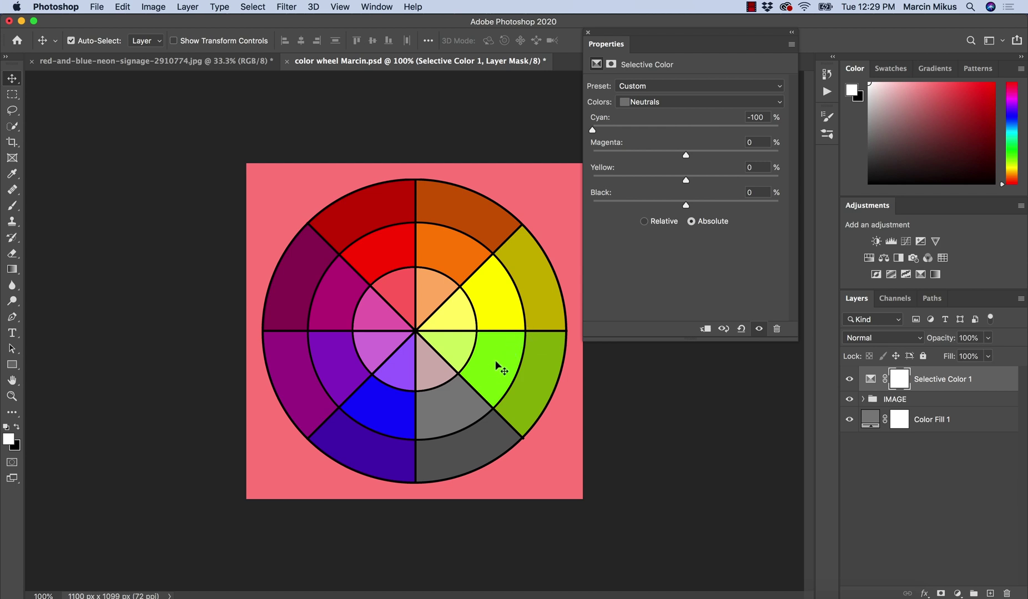
click(750, 118)
text(0)
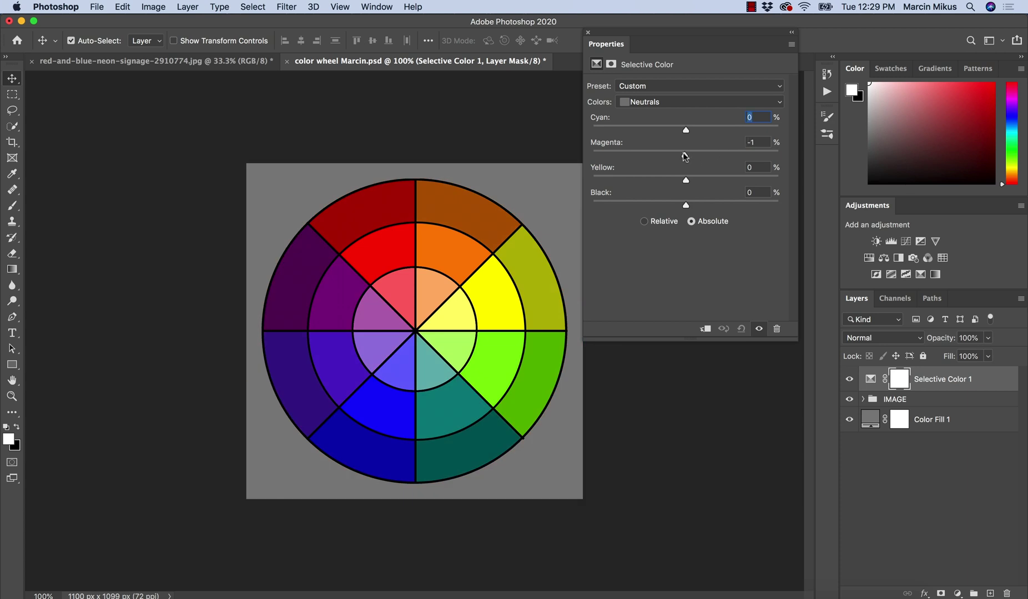
For the Neutrals range, test Magenta at -100% combined with Yellow at -100%, and reset both to 0%
drag(686, 155, 563, 151)
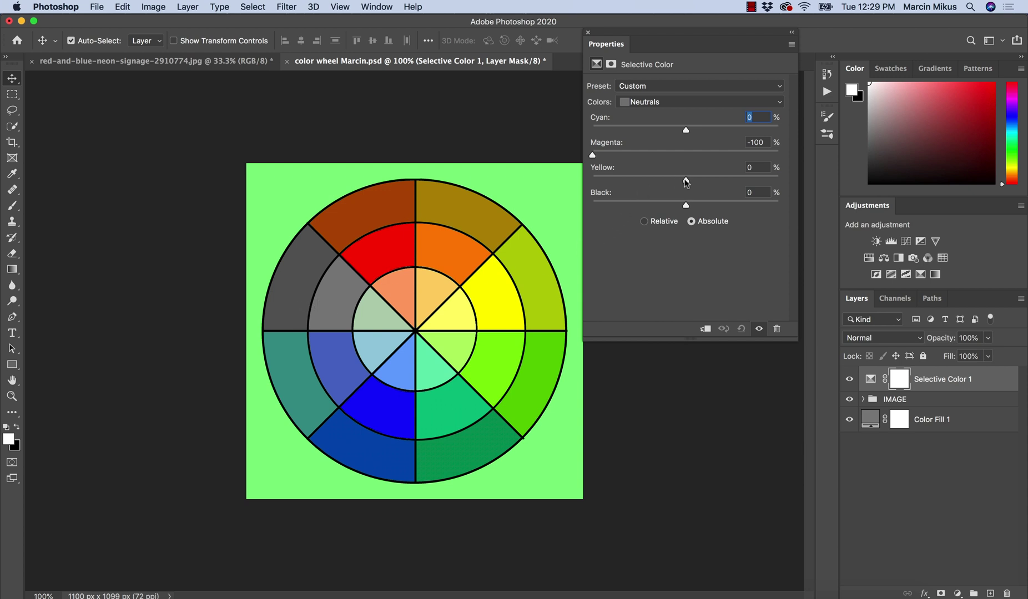
drag(686, 180, 579, 180)
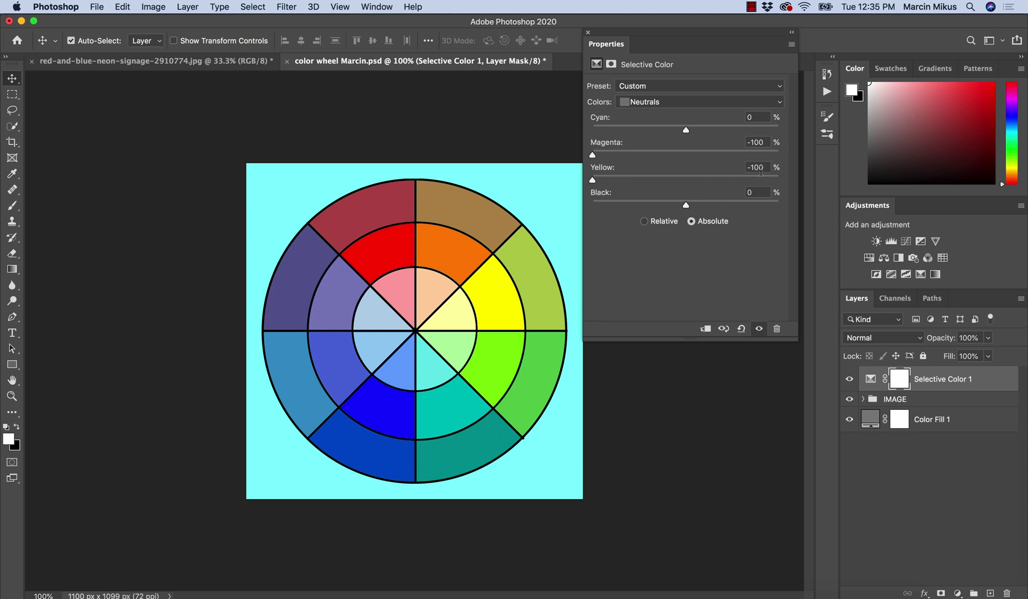
double_click(757, 167)
text(0)
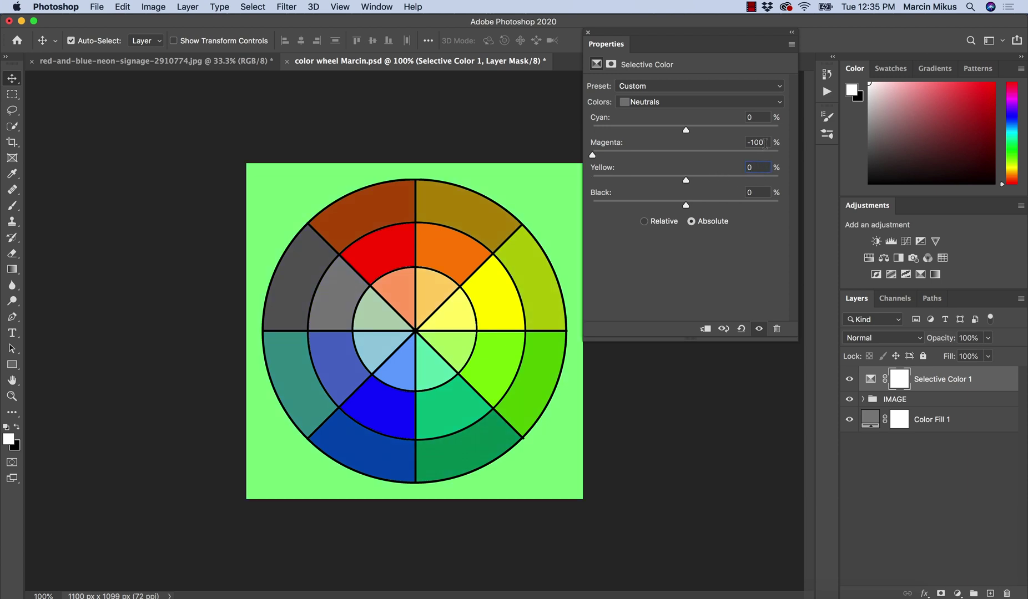
key(shift+Tab)
text(0)
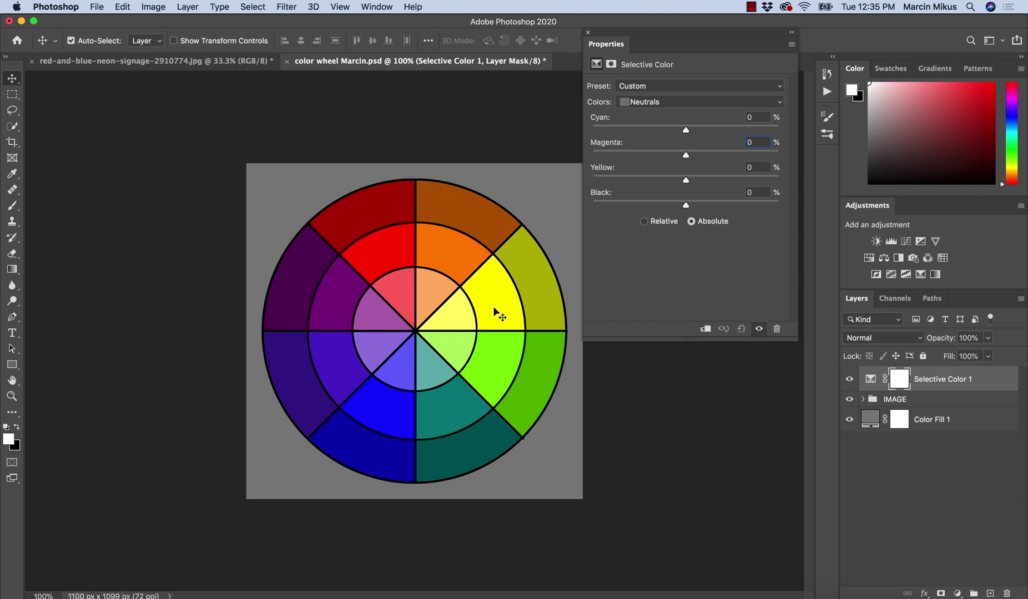
For the Magentas range, set both Magenta and Cyan to -100%
click(645, 102)
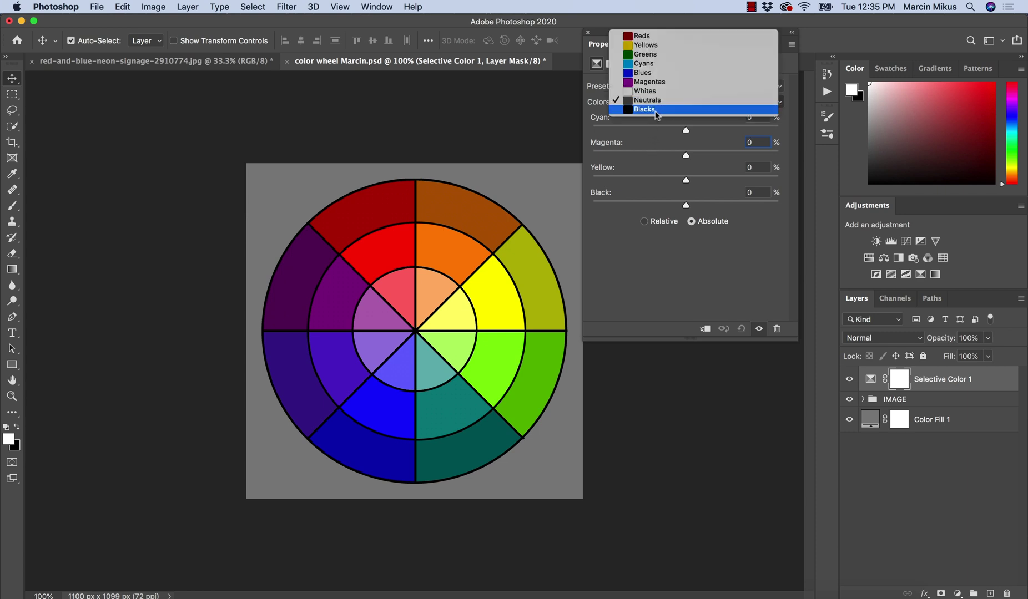
click(649, 82)
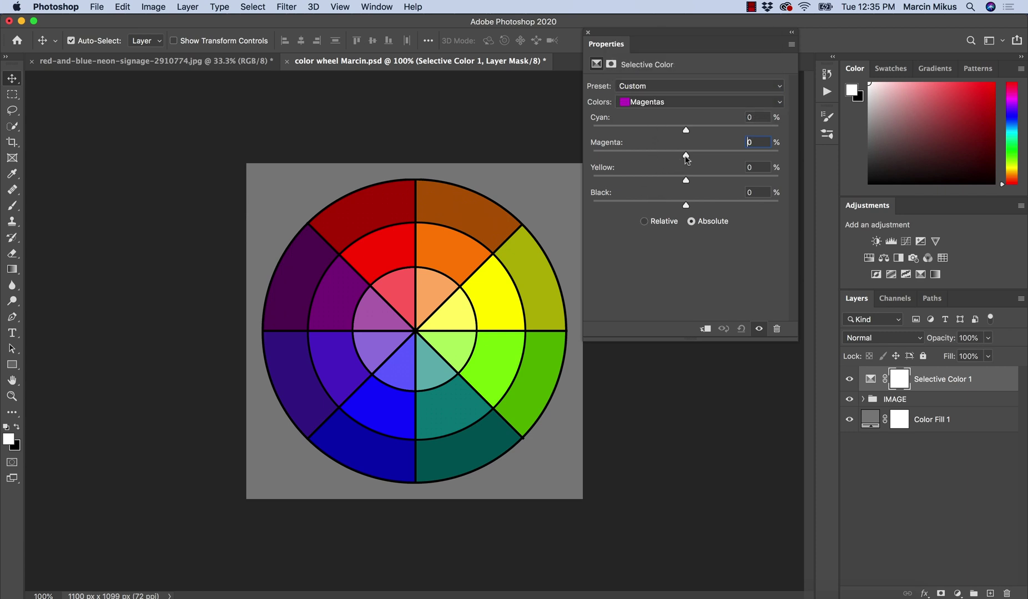
drag(688, 154, 577, 138)
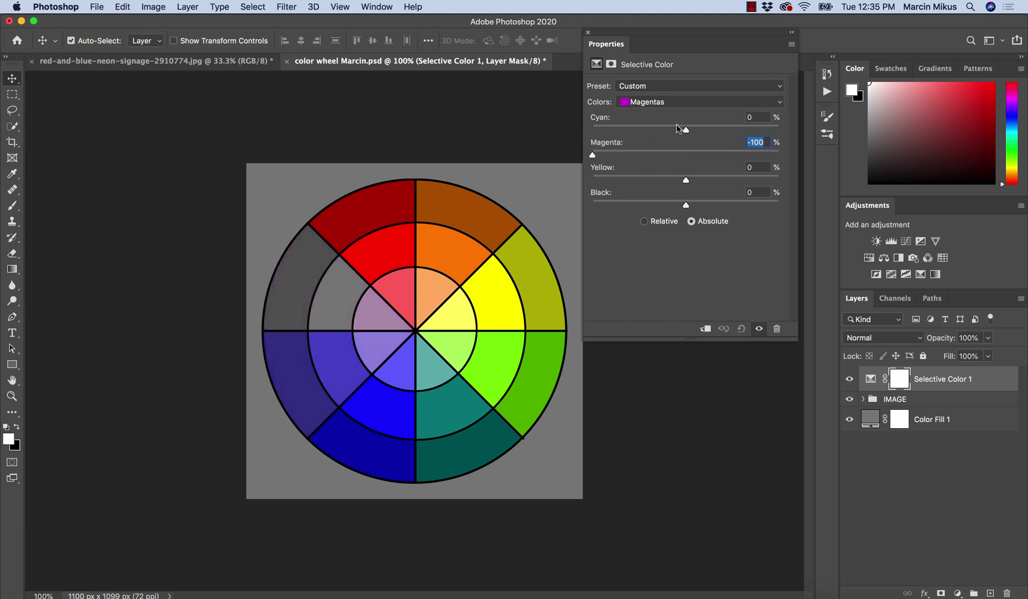
drag(676, 128, 564, 143)
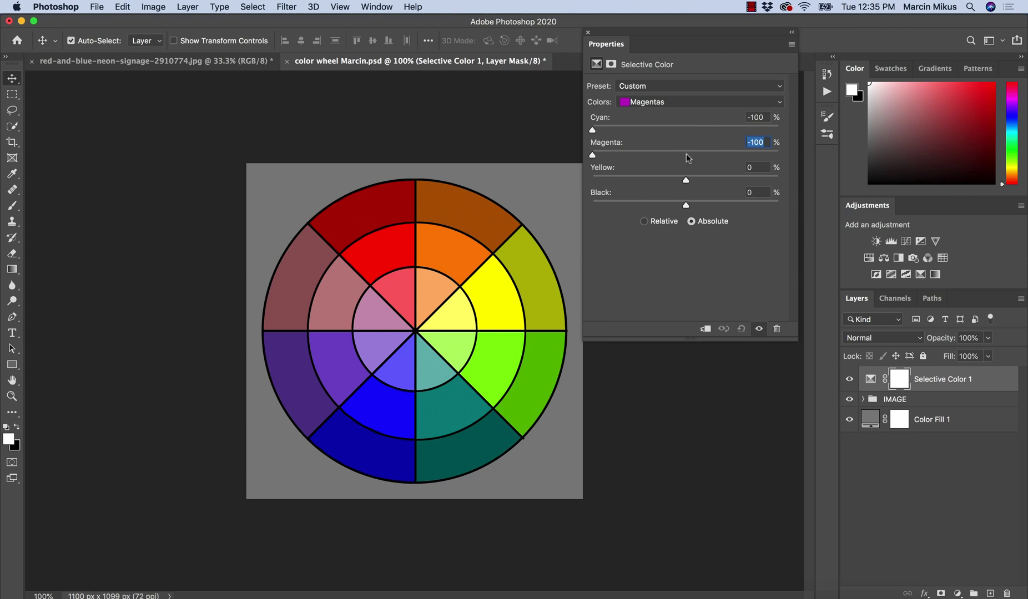
For the Blues range, set both Yellow and Magenta to -100%
click(656, 105)
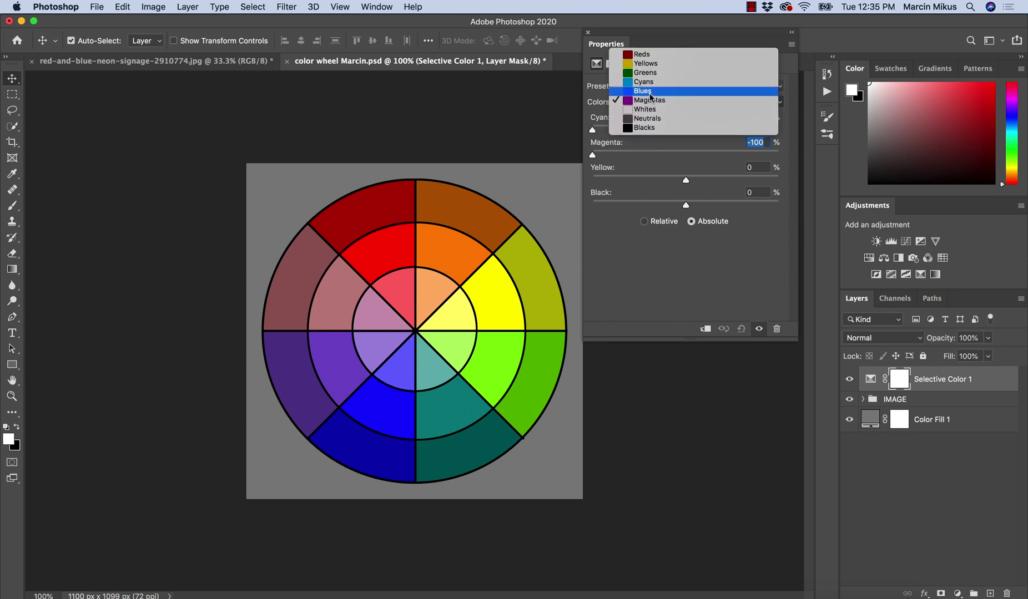
click(650, 91)
drag(685, 182, 602, 179)
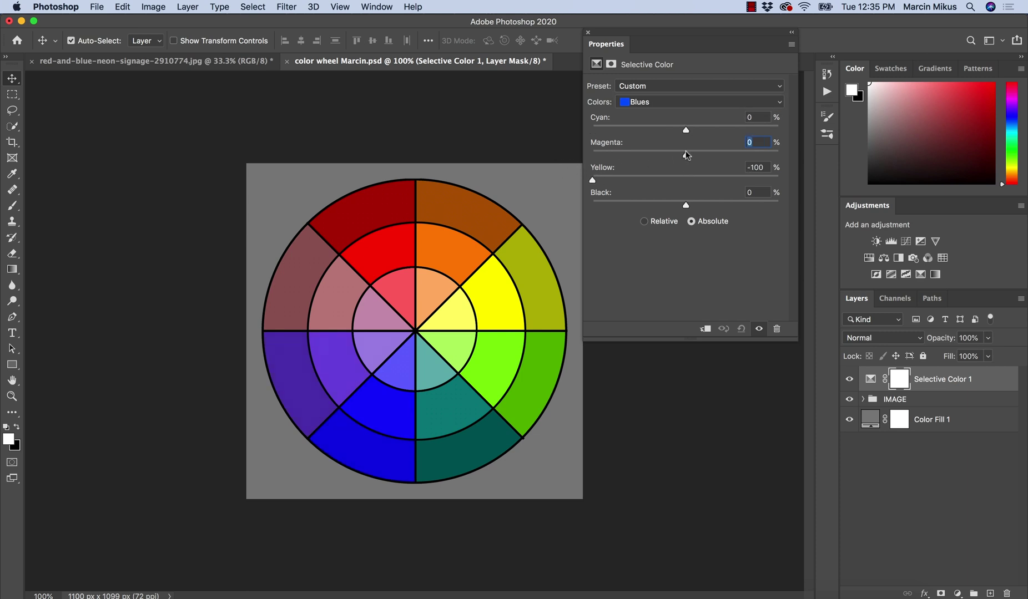
drag(683, 158, 574, 145)
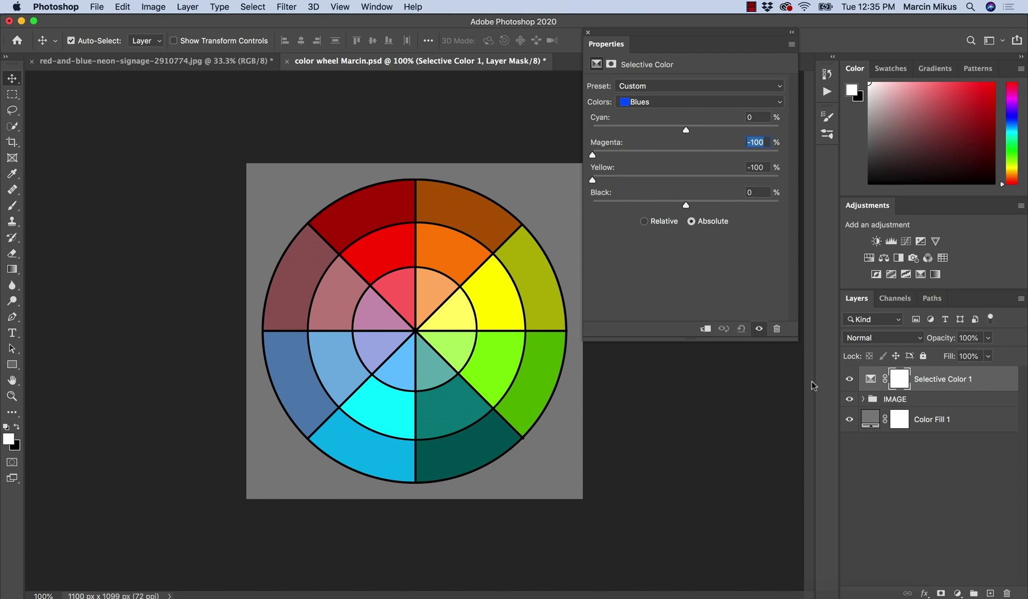
Set the Selective Color 1 layer's blend mode to Luminosity and compare the wheel with the layer hidden and shown
click(855, 338)
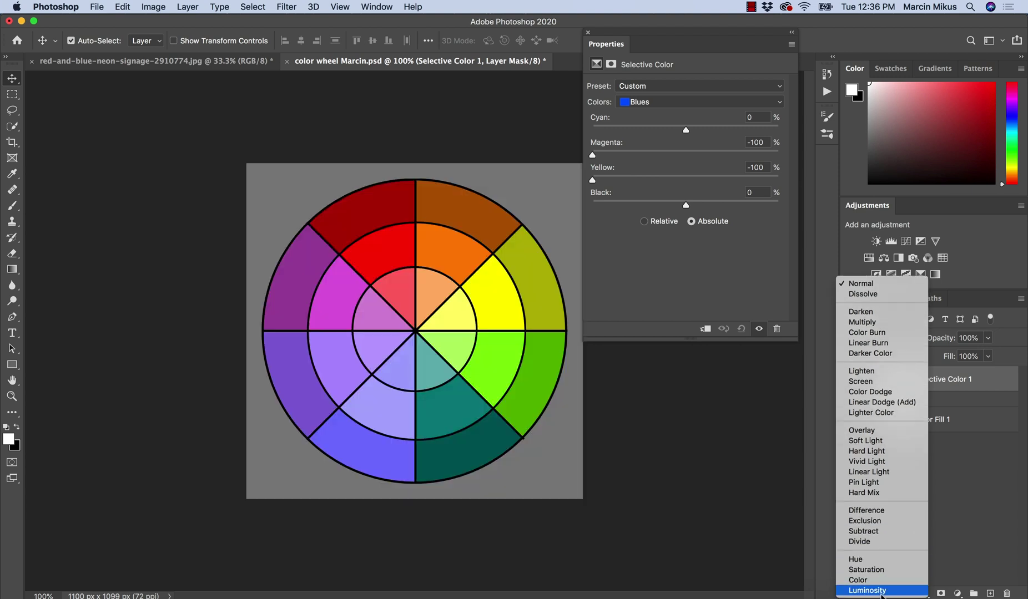
click(881, 591)
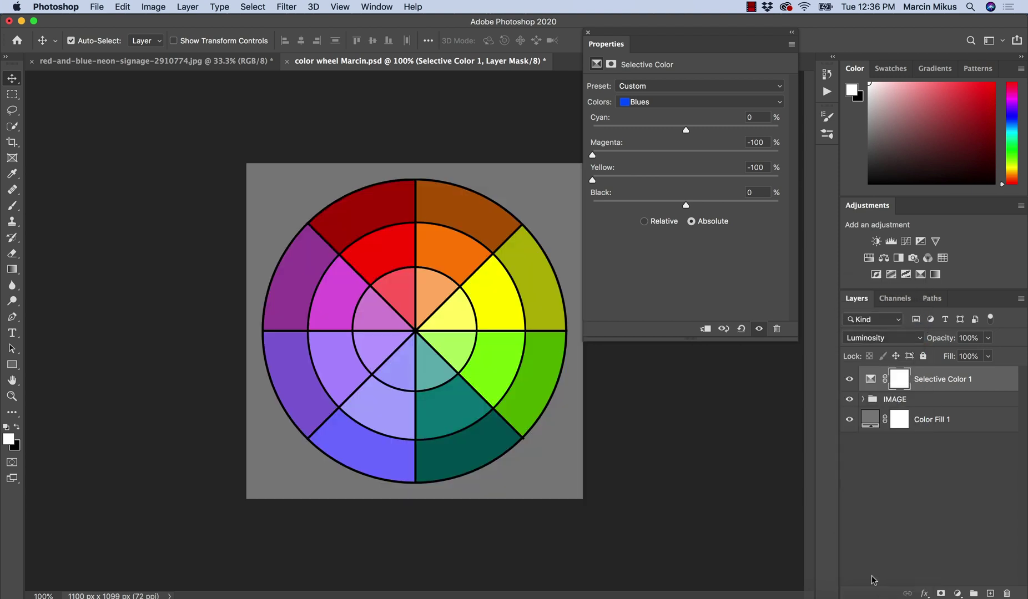
click(849, 381)
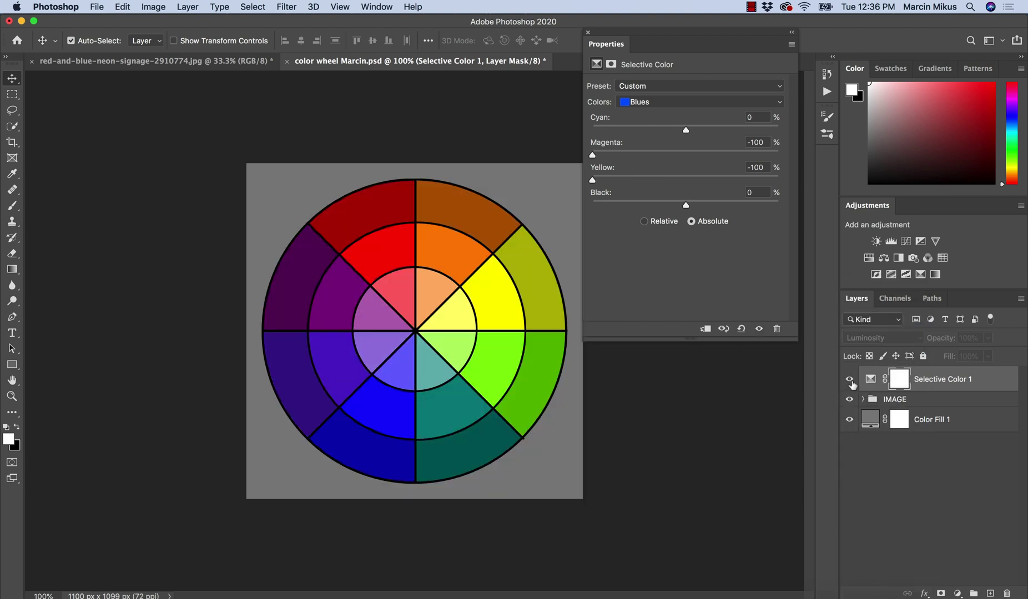
click(849, 381)
click(849, 381)
click(851, 381)
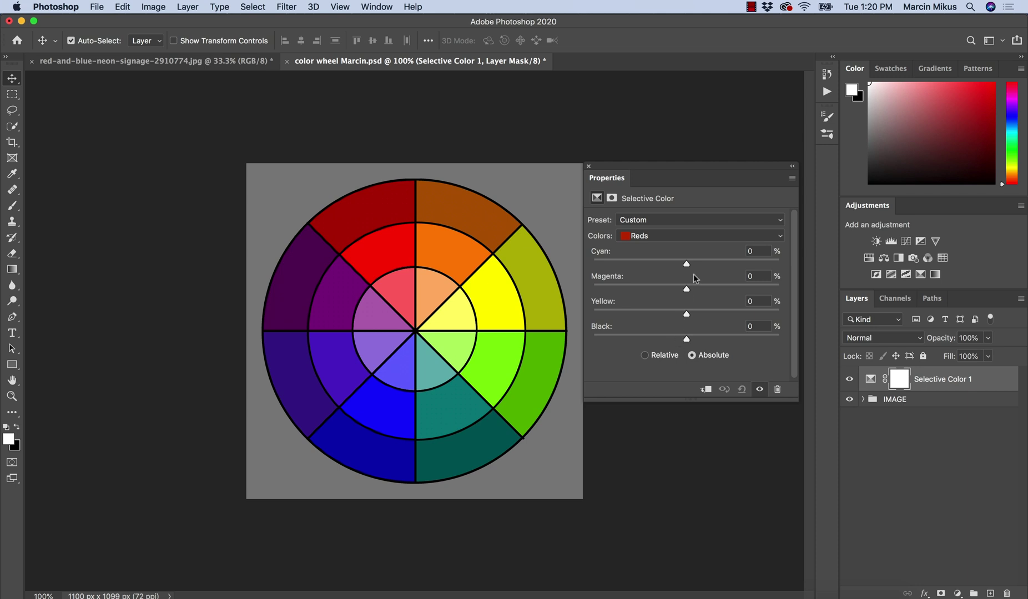
For the Reds range, test Cyan at +100% in Absolute and at +100% and -100% in Relative mode, and reset it to 0%
drag(687, 264, 783, 262)
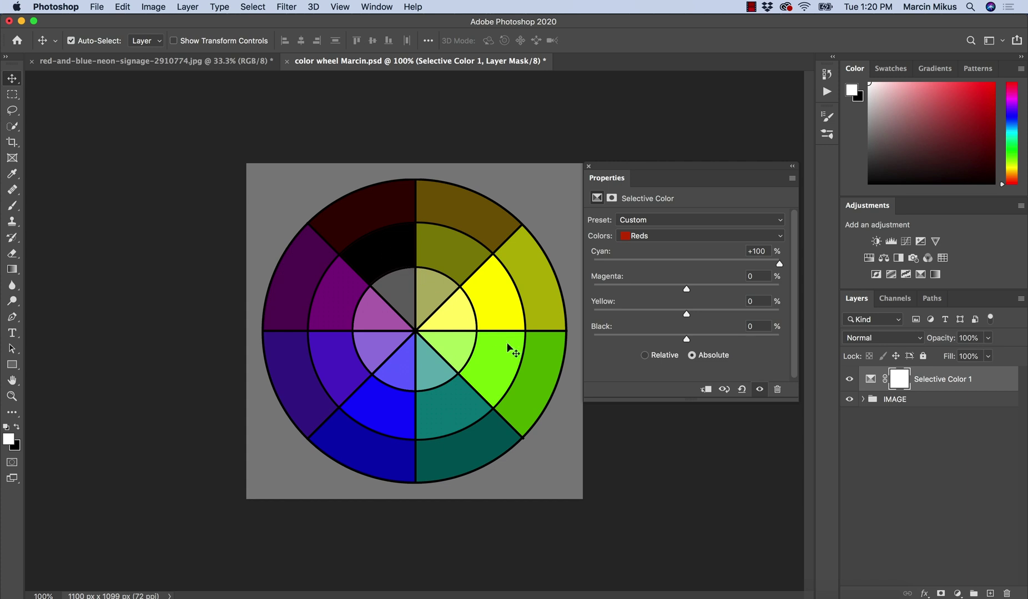
click(657, 356)
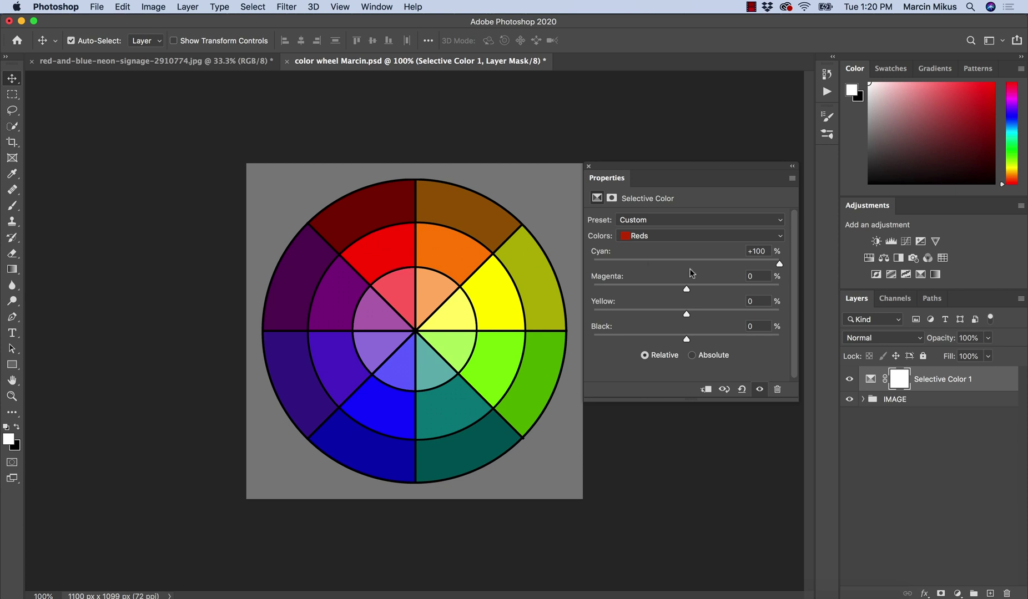
drag(712, 264, 578, 242)
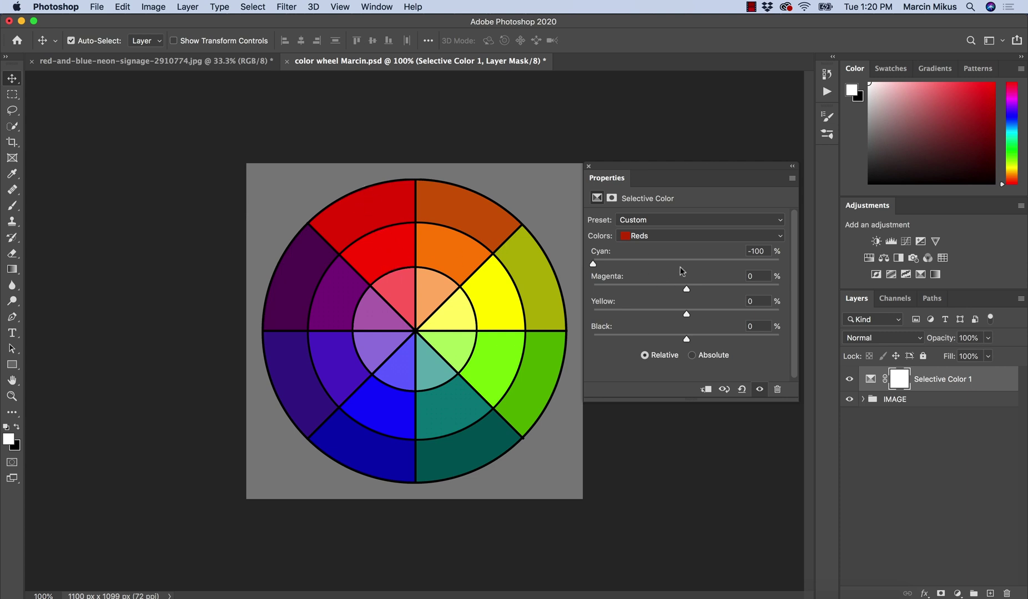
drag(667, 261, 694, 261)
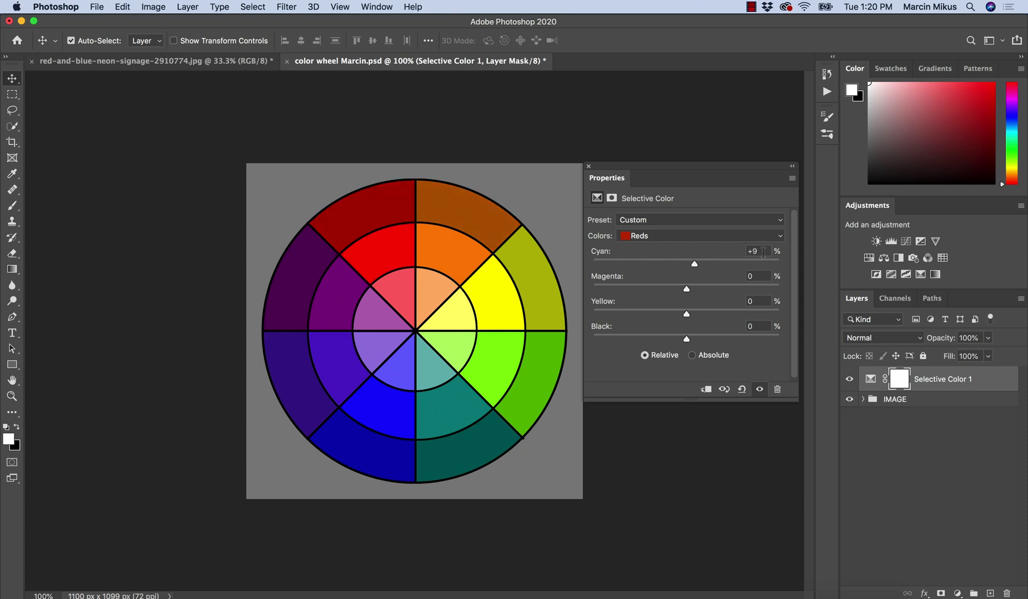
double_click(764, 253)
text(0)
For the Blues range, compare Yellow at +100% in Absolute and Relative modes, test -44%, and reset it to 0%
click(652, 235)
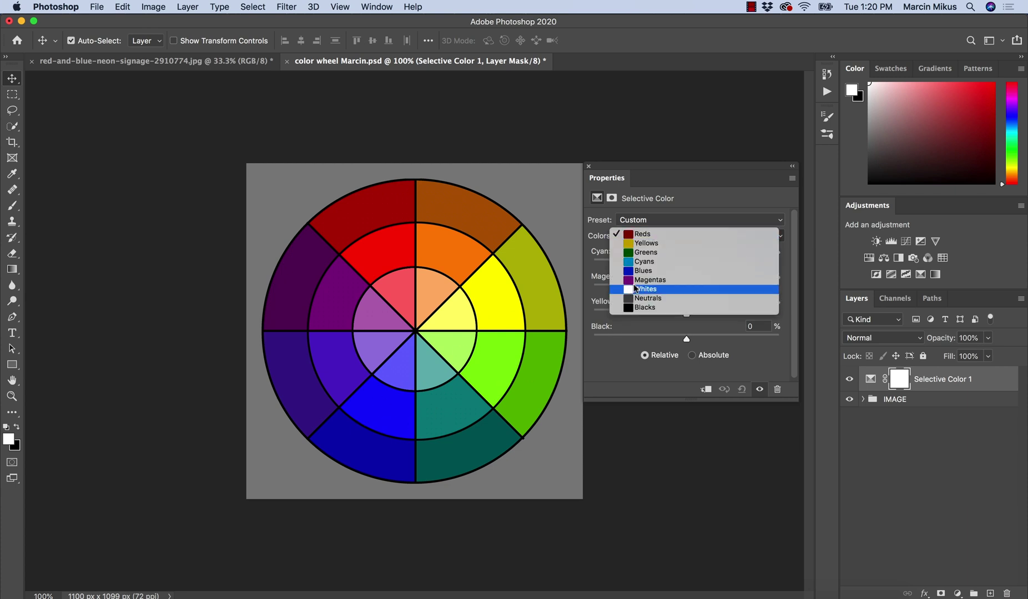
click(683, 270)
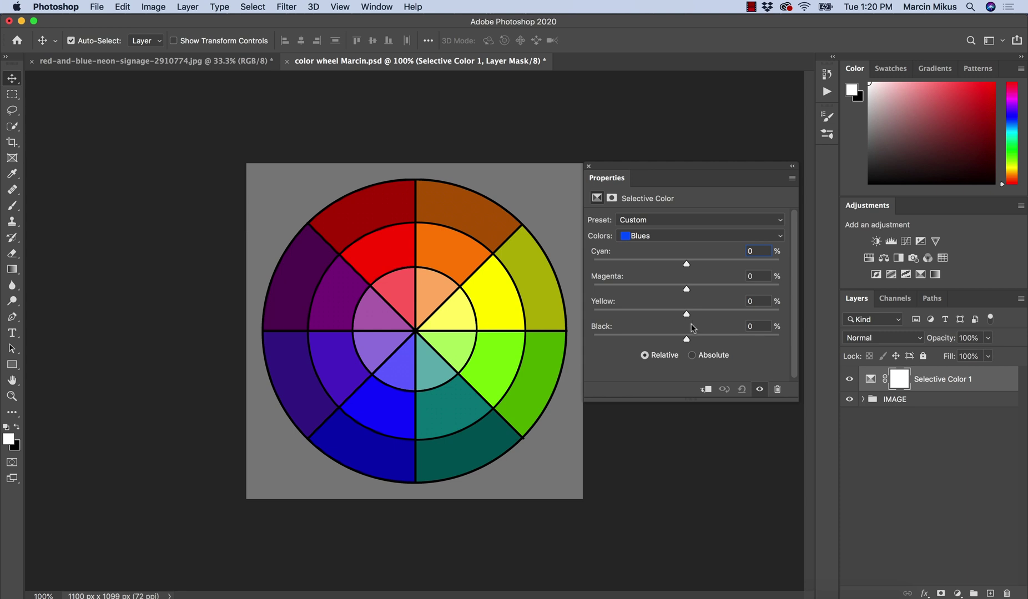
drag(688, 316, 780, 315)
click(660, 356)
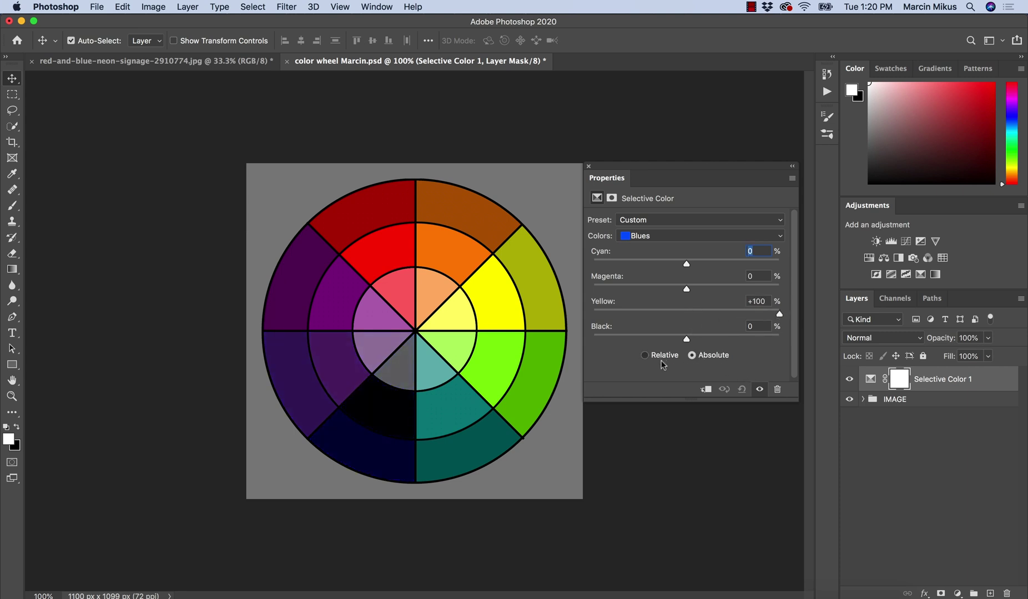
drag(779, 315, 647, 307)
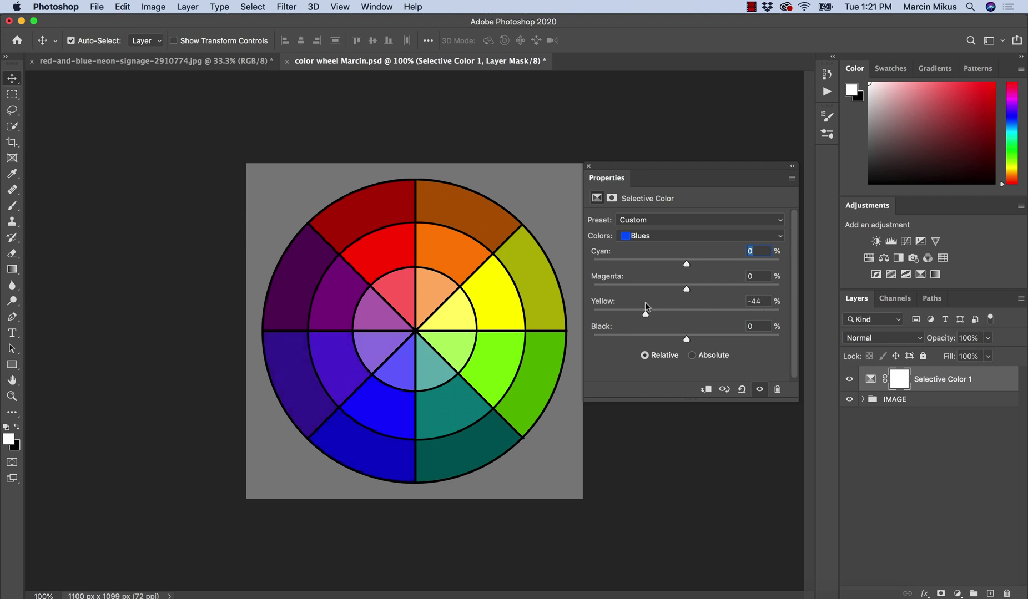
click(757, 302)
text(0)
For the Cyans range in Relative mode, test Magenta at +100% and an increased Yellow amount, and reset both to 0%
click(648, 237)
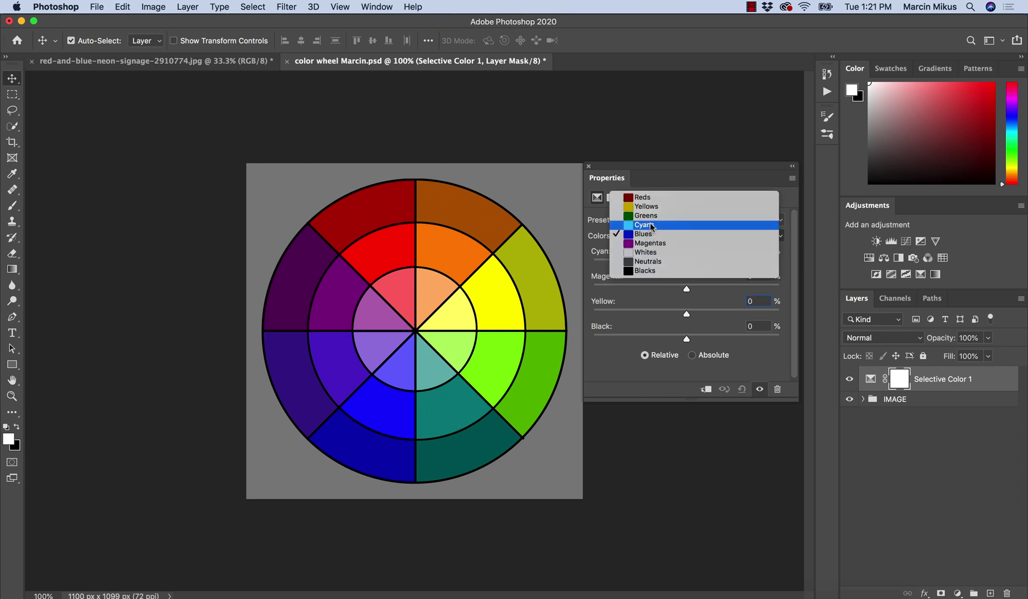
click(651, 226)
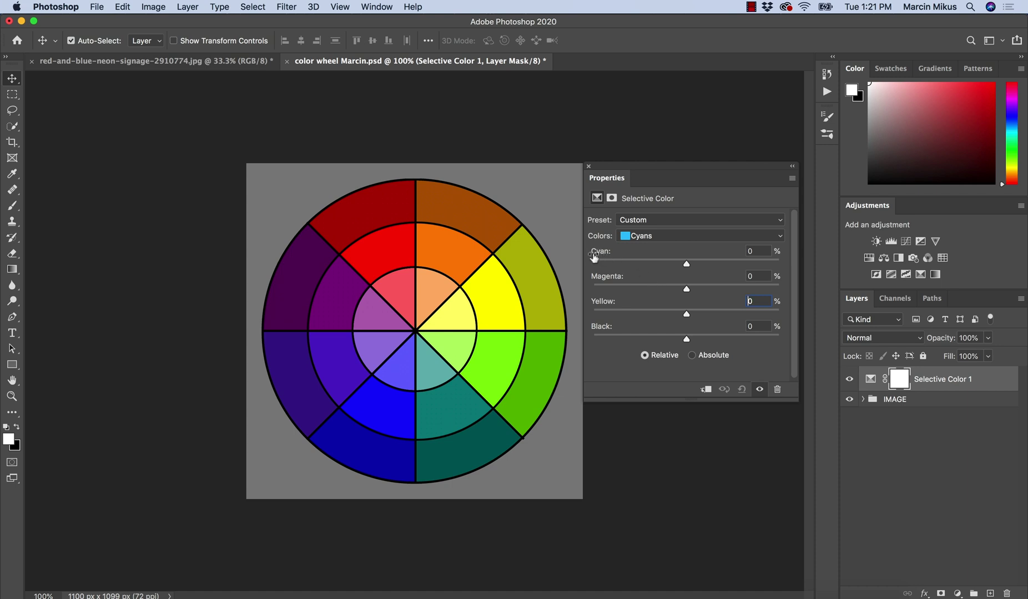
drag(693, 287, 793, 304)
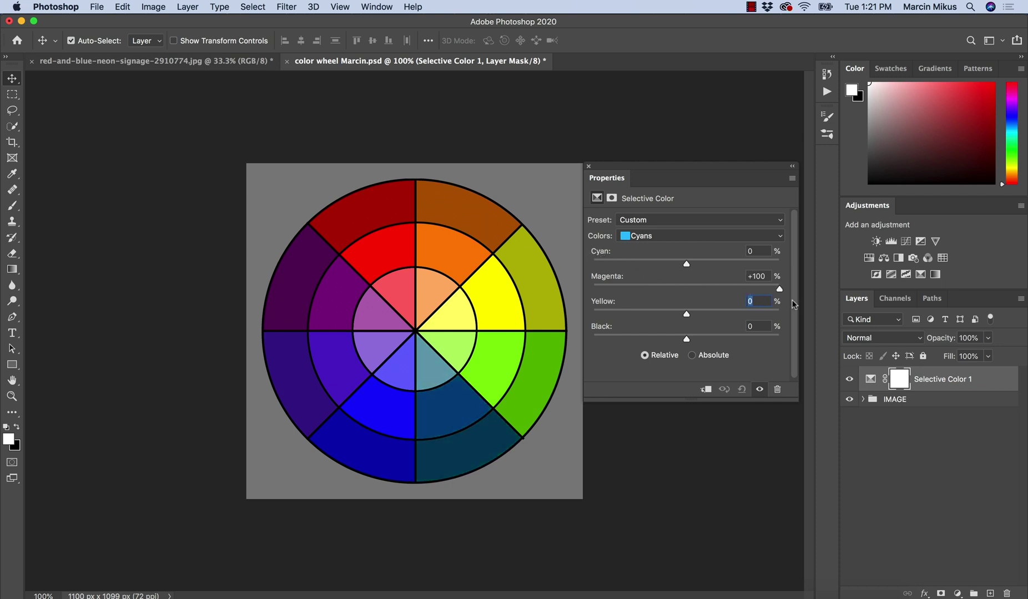
drag(688, 315, 735, 315)
text(00)
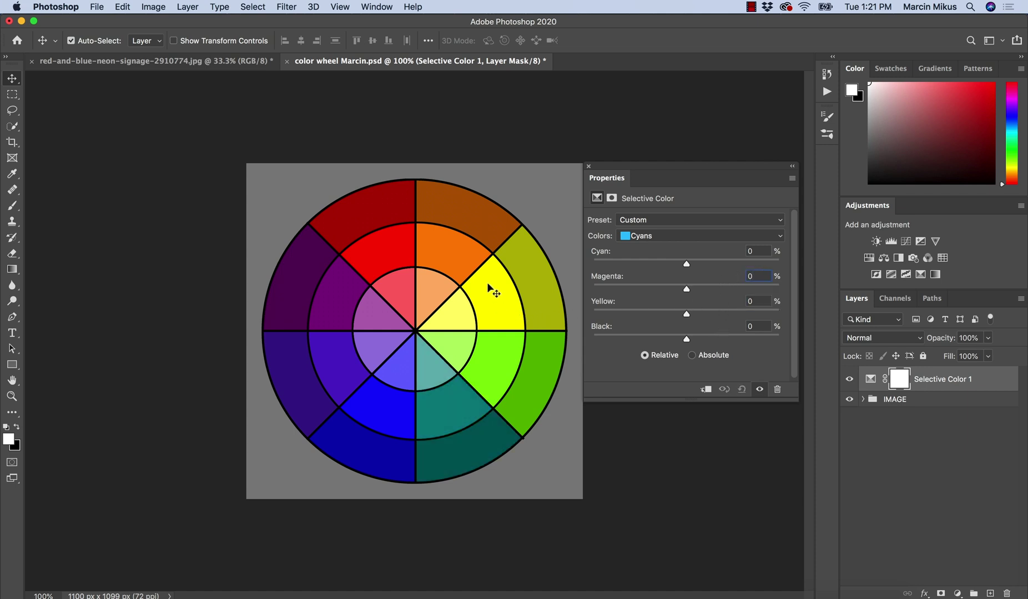
For the Yellows range, compare Magenta and Cyan at +100% in Absolute and Relative modes, and reset both to 0%
click(648, 239)
click(645, 217)
drag(689, 286, 792, 287)
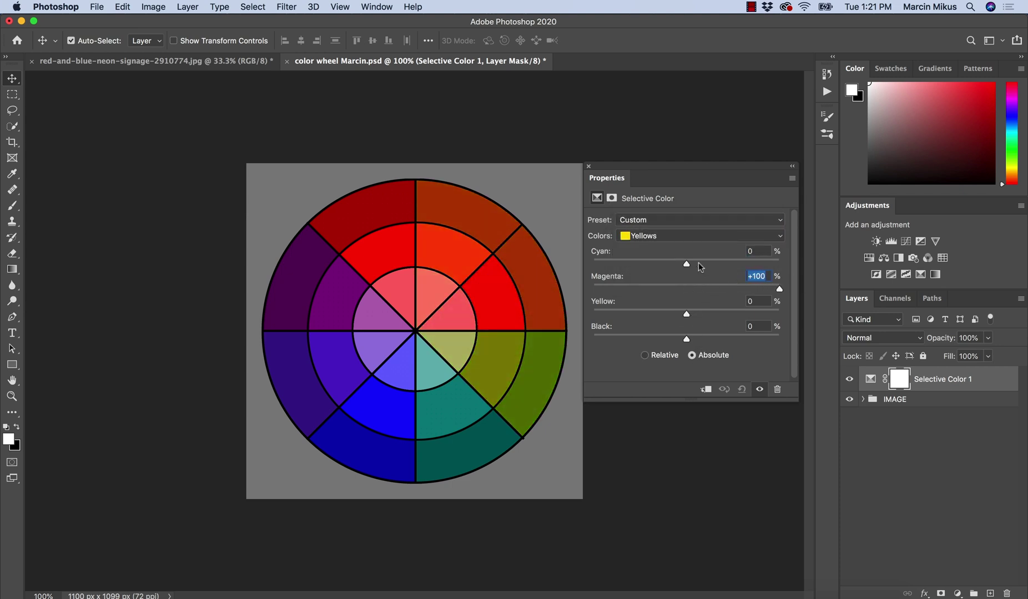
drag(695, 264, 798, 275)
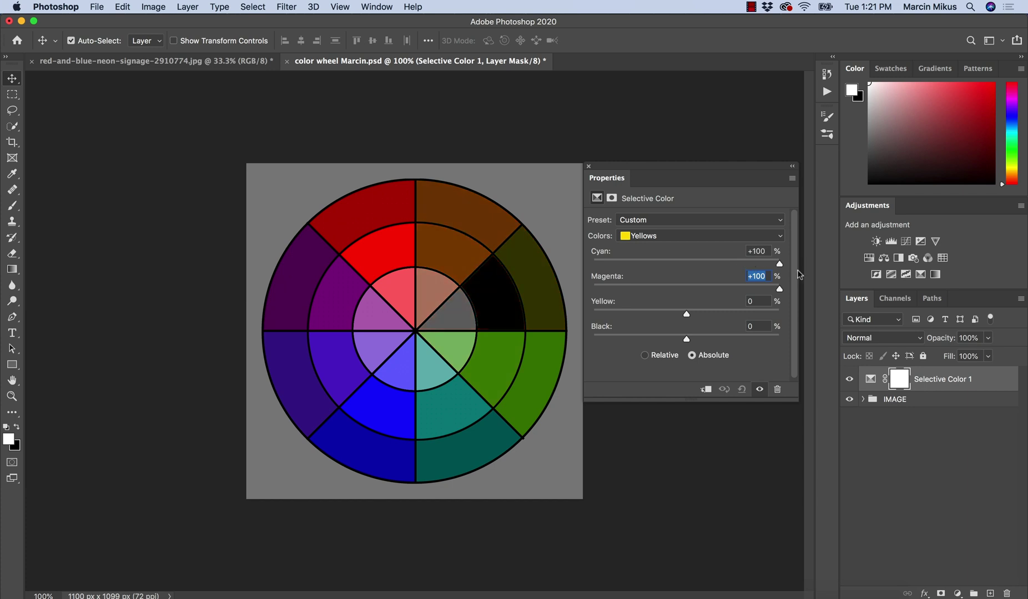
click(654, 358)
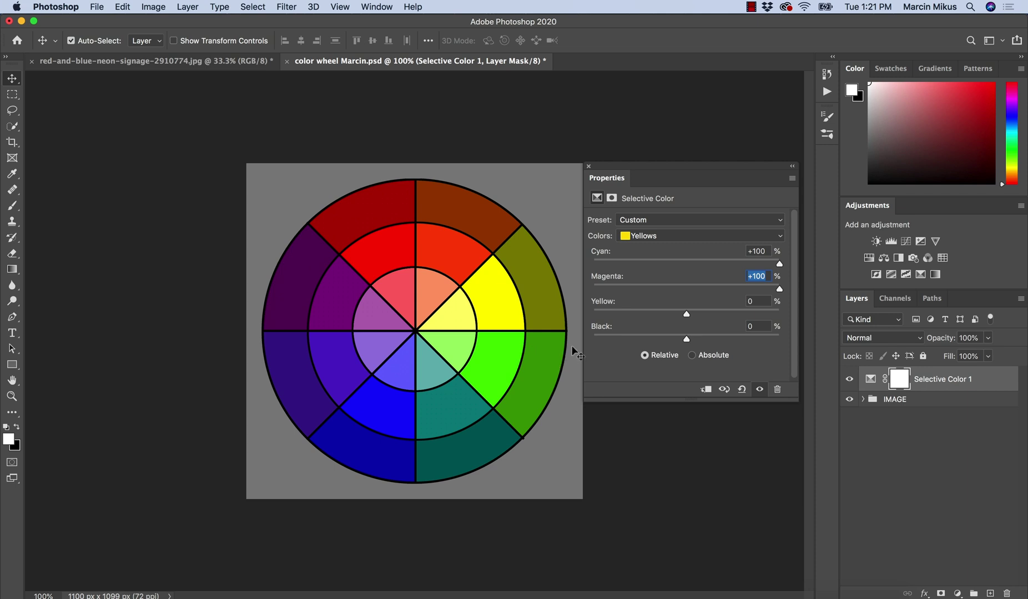
text(0)
click(760, 251)
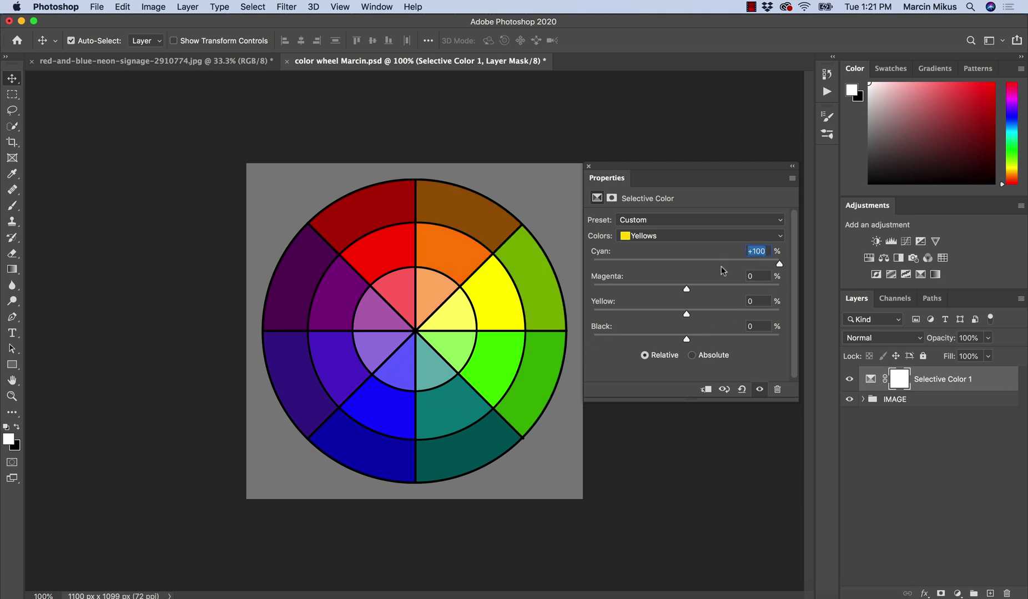
text(0)
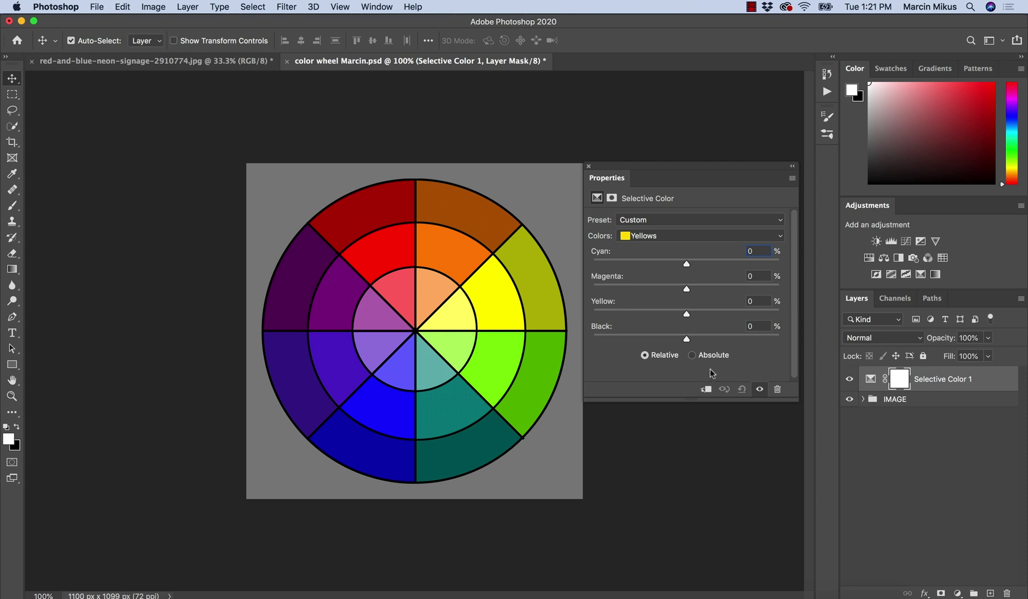
Switch to the red-and-blue neon signage photo and add a Selective Color adjustment layer above the Background
click(148, 63)
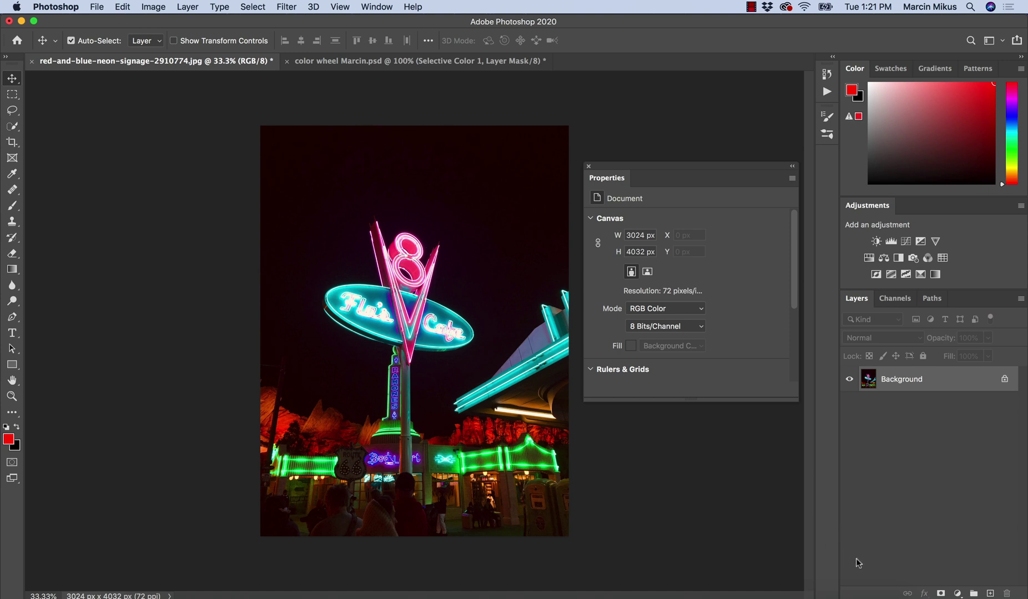
click(950, 590)
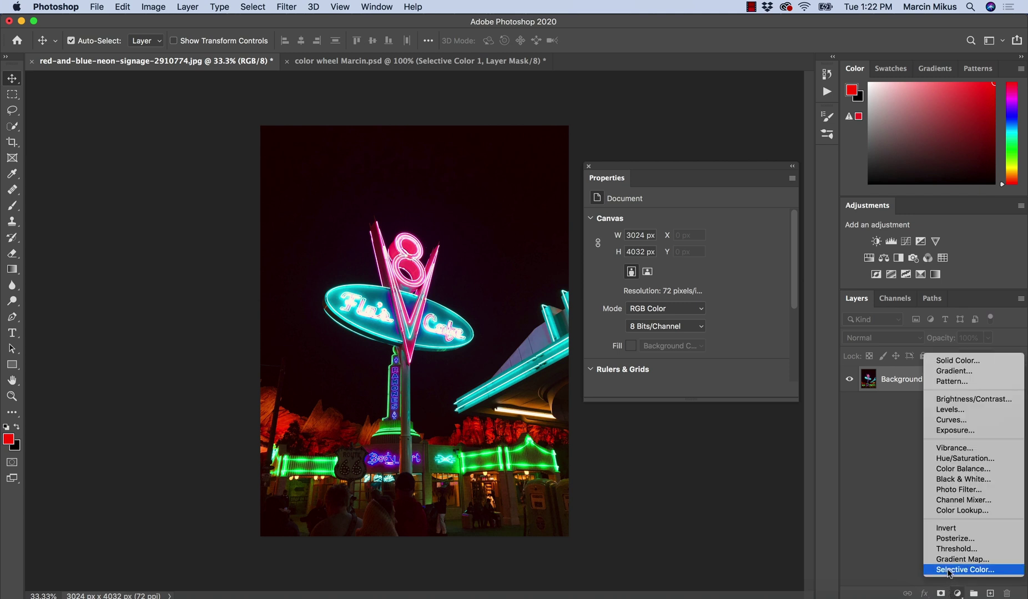
click(948, 570)
Set the photo's Selective Color adjustment to Absolute mode and slightly increase Cyan in the Reds range
click(646, 236)
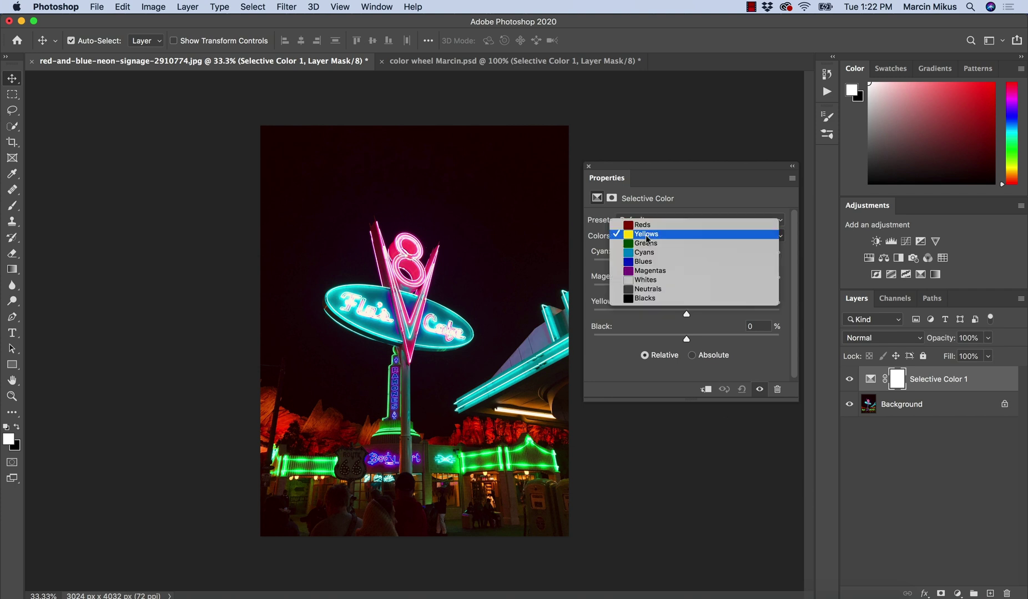
click(648, 225)
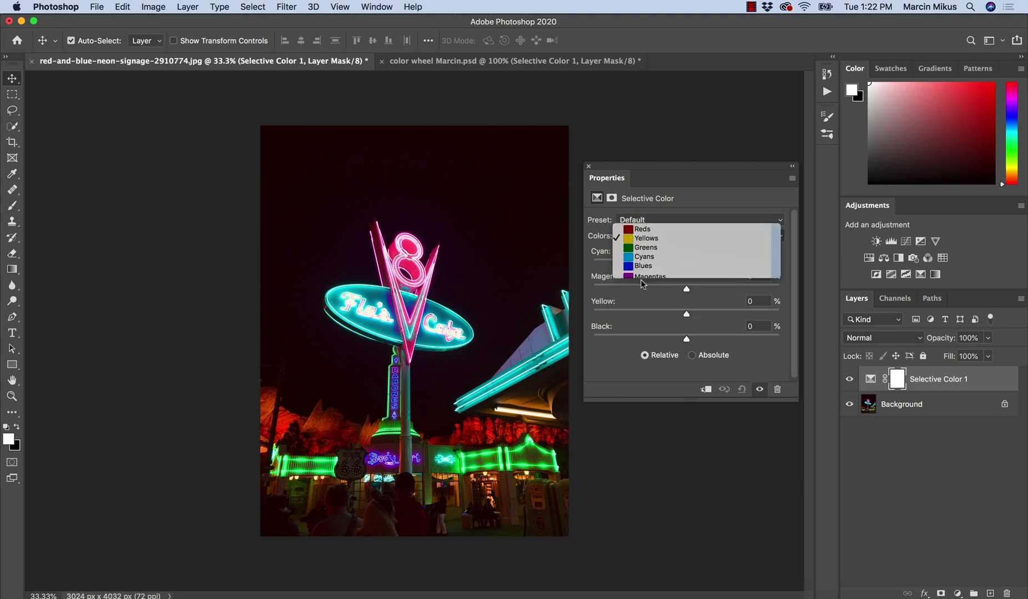
click(693, 357)
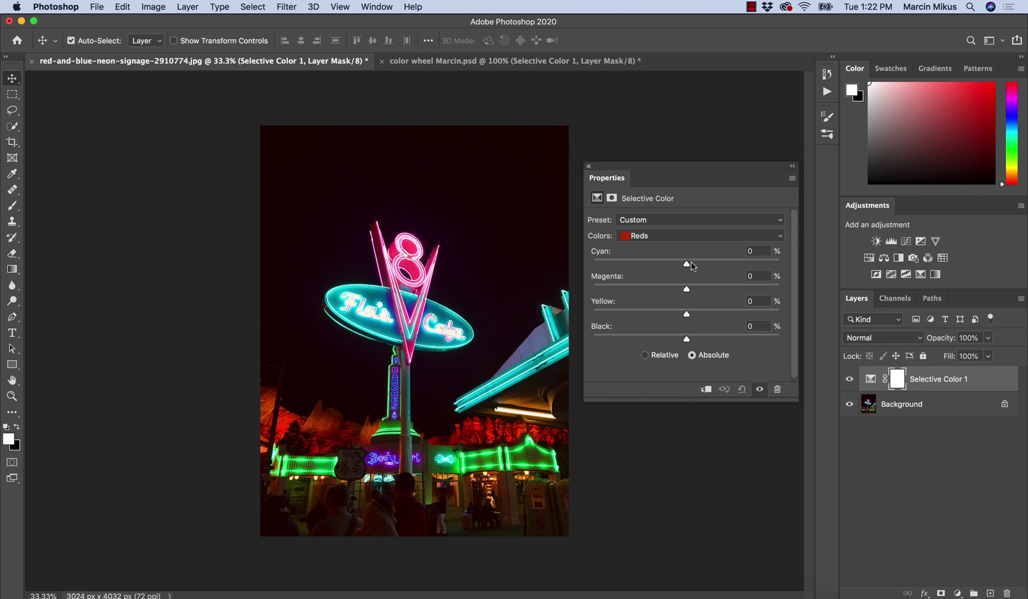
drag(690, 266, 706, 264)
Set Magenta to -30% in the Greens range of the Selective Color adjustment
click(680, 237)
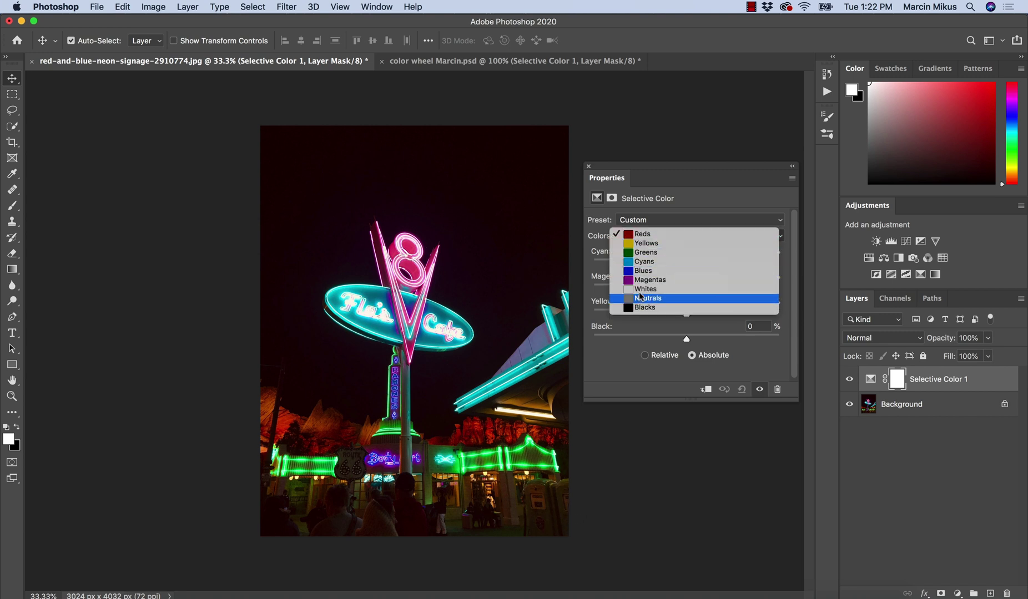
click(652, 253)
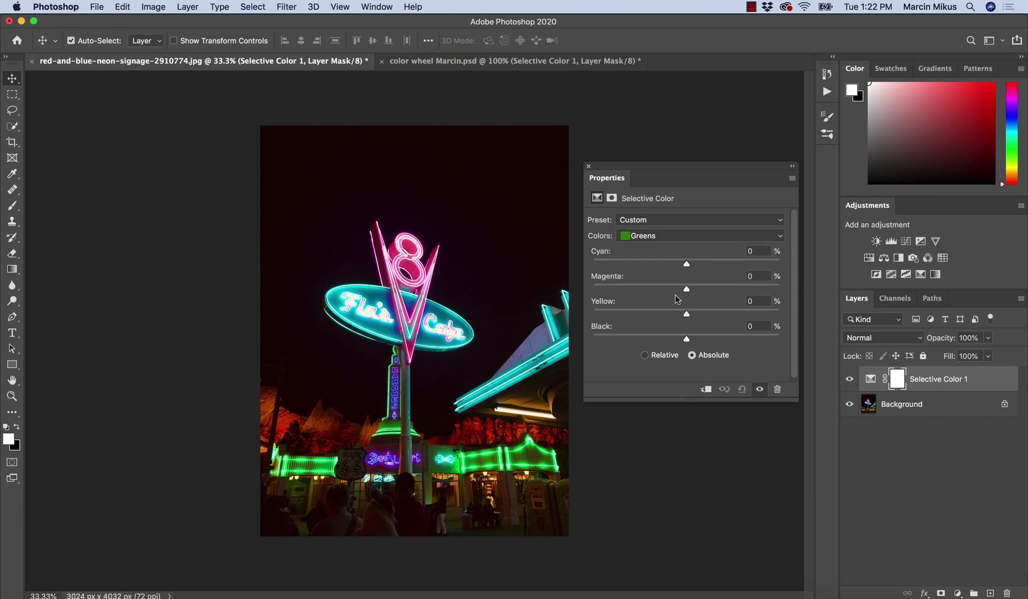
drag(688, 289, 659, 288)
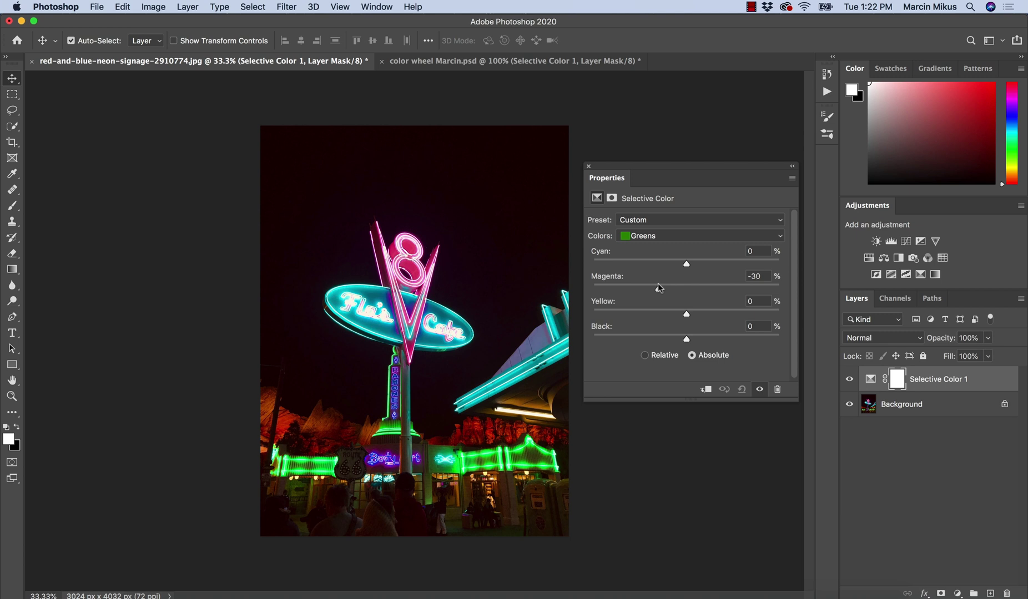
In the Cyans range, set Magenta and Yellow to -23% each, and compare the photo with the adjustment hidden and shown
click(665, 236)
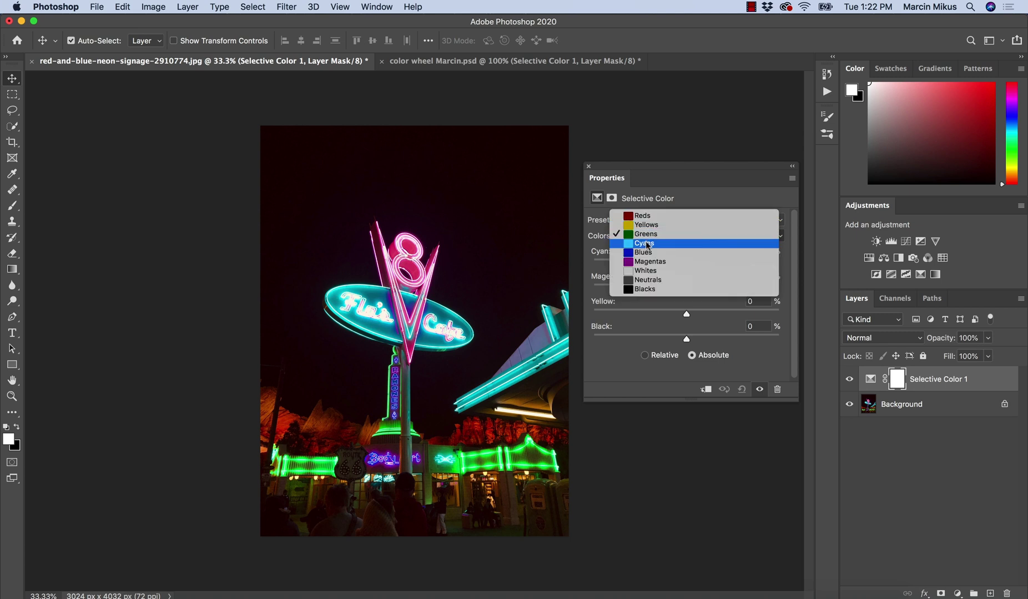
click(644, 242)
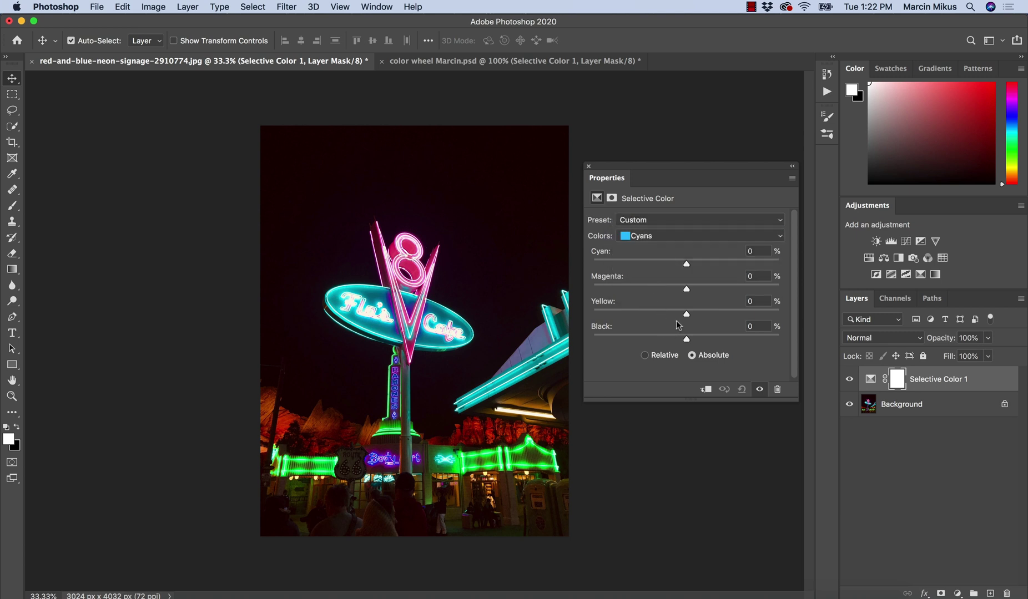
drag(686, 289, 665, 313)
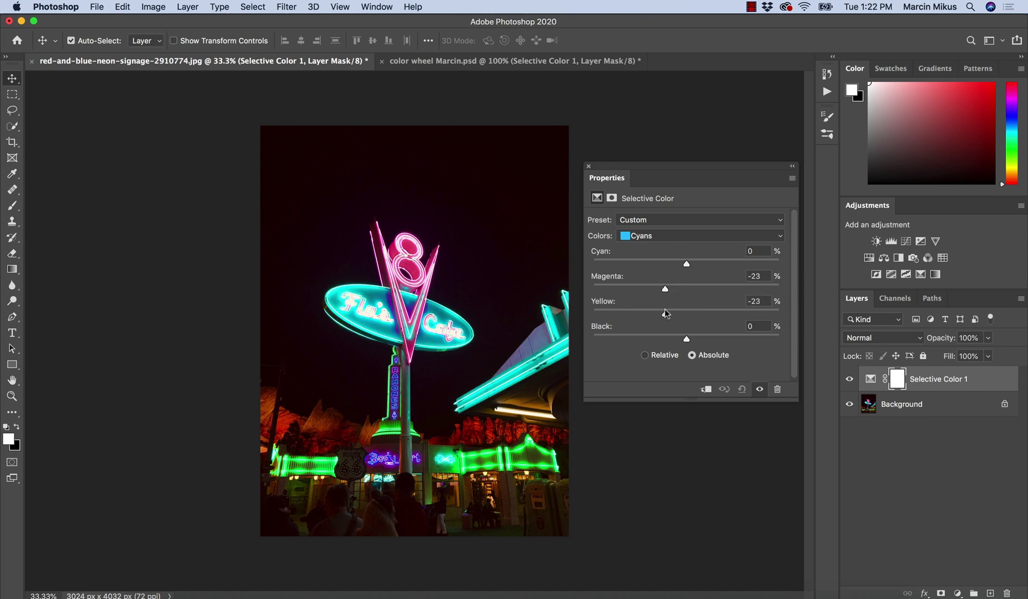
click(849, 379)
click(849, 379)
Try the Luminosity blend mode on the Selective Color 1 layer and compare the photo with the layer hidden and shown
click(867, 339)
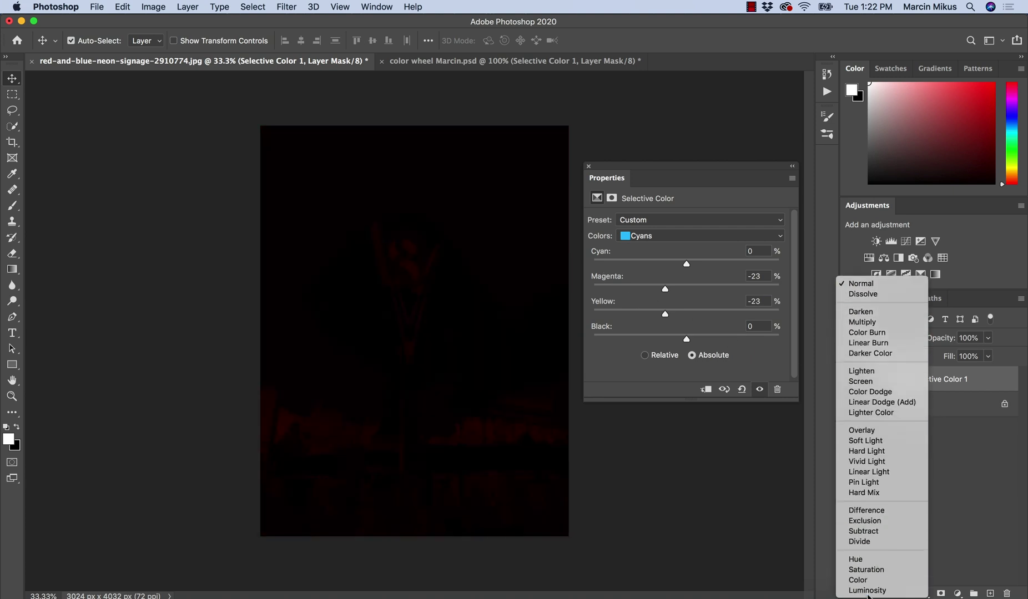
click(870, 592)
click(850, 381)
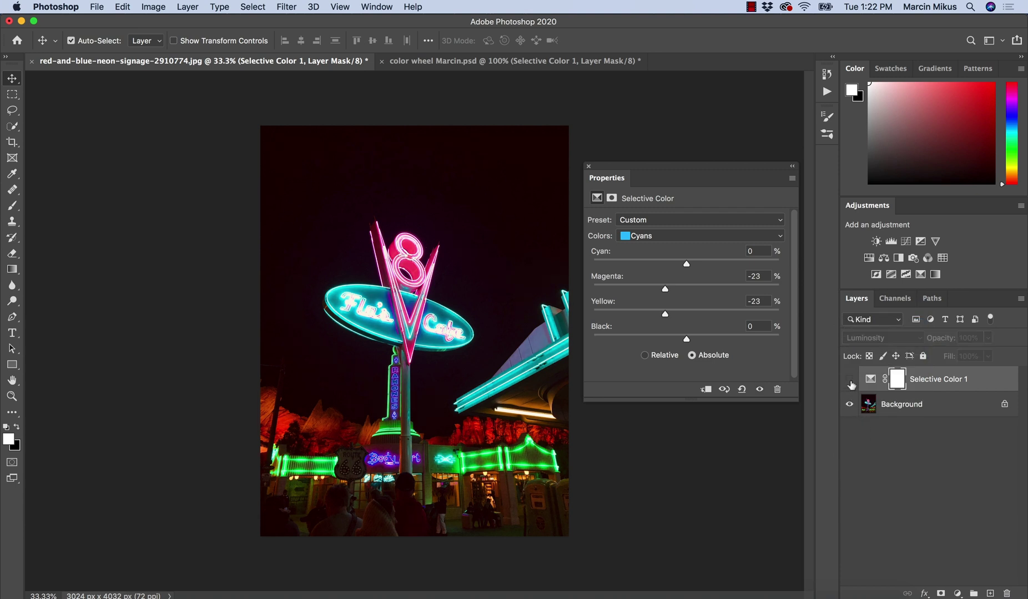
click(850, 380)
click(849, 379)
click(850, 380)
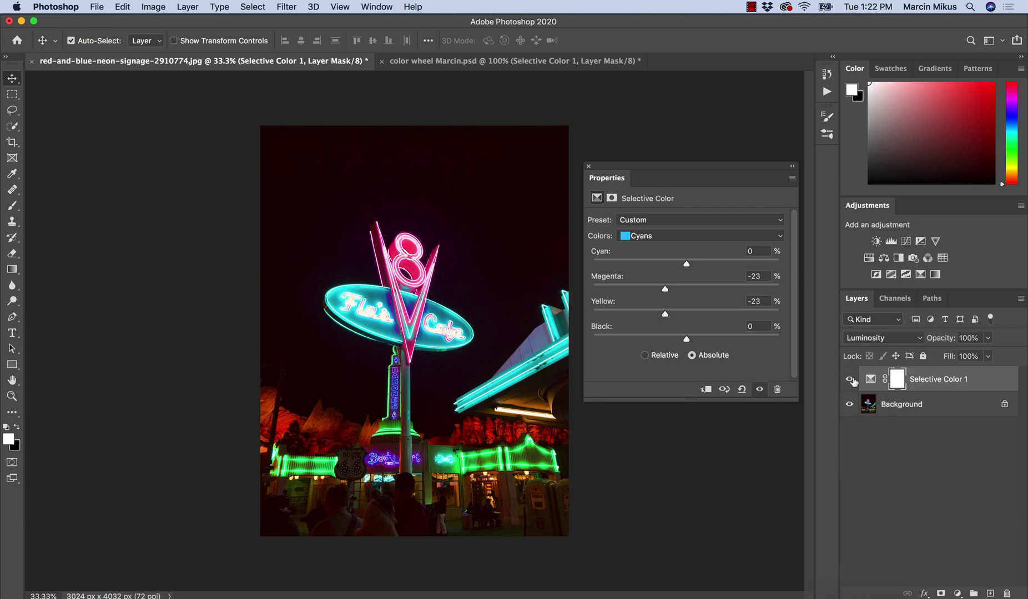
click(849, 380)
click(850, 379)
Set the Selective Color 1 layer's blend mode to Color and compare the photo with the layer hidden and shown
click(865, 339)
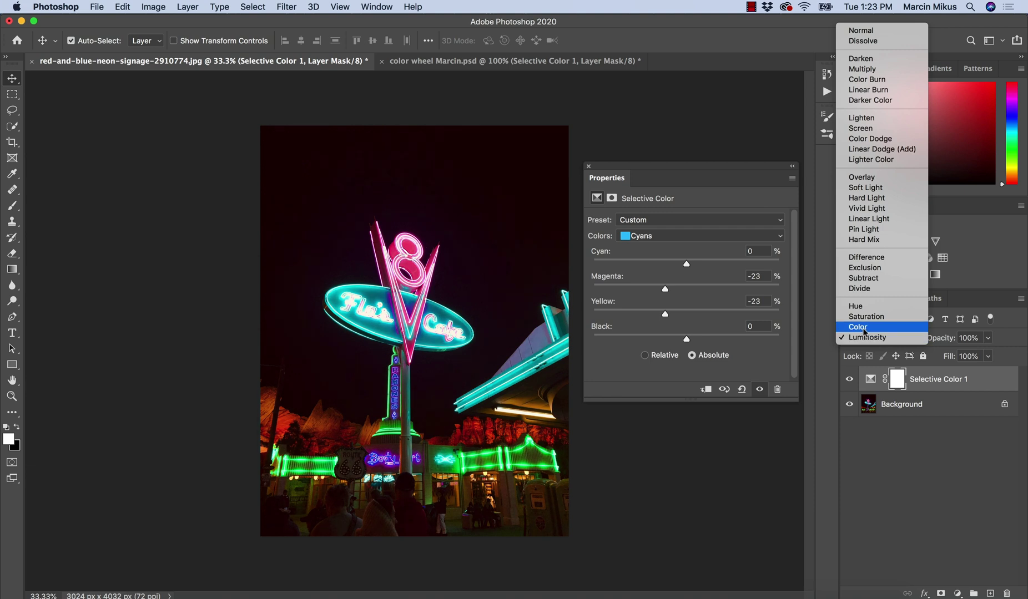
click(857, 327)
click(850, 381)
click(850, 381)
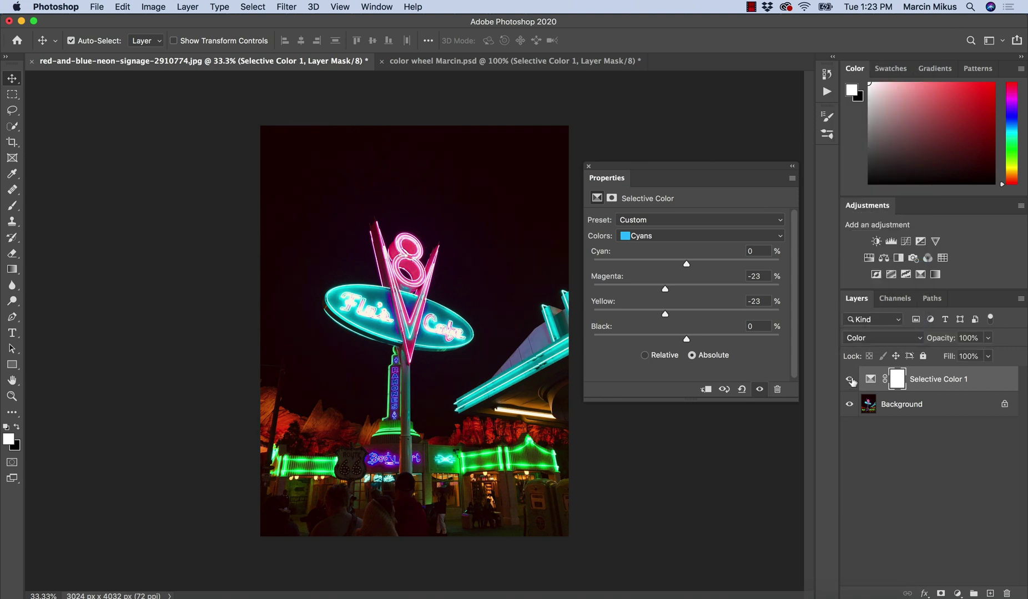
click(850, 381)
click(850, 381)
click(850, 381)
click(851, 380)
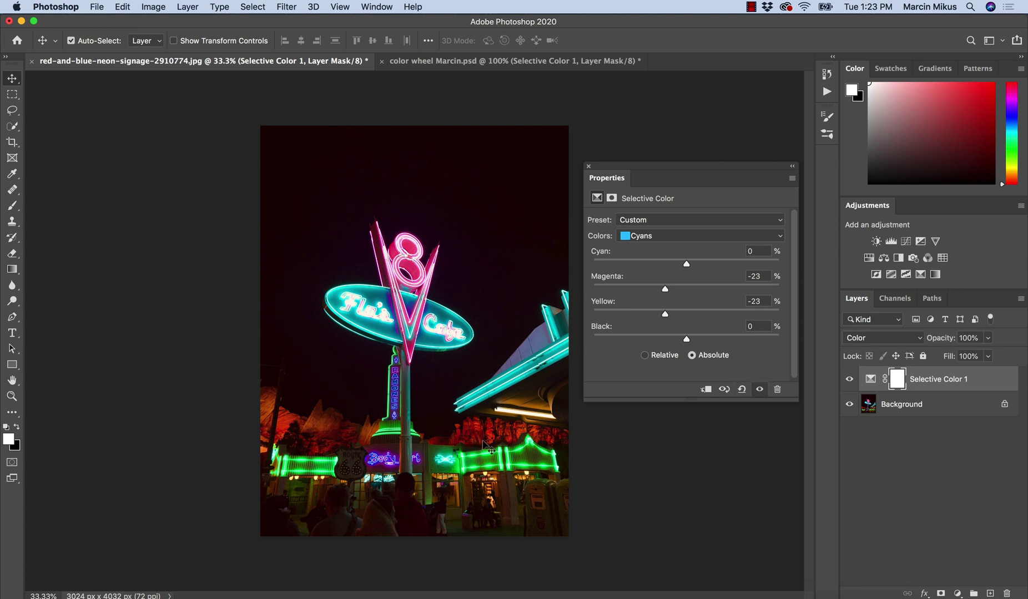